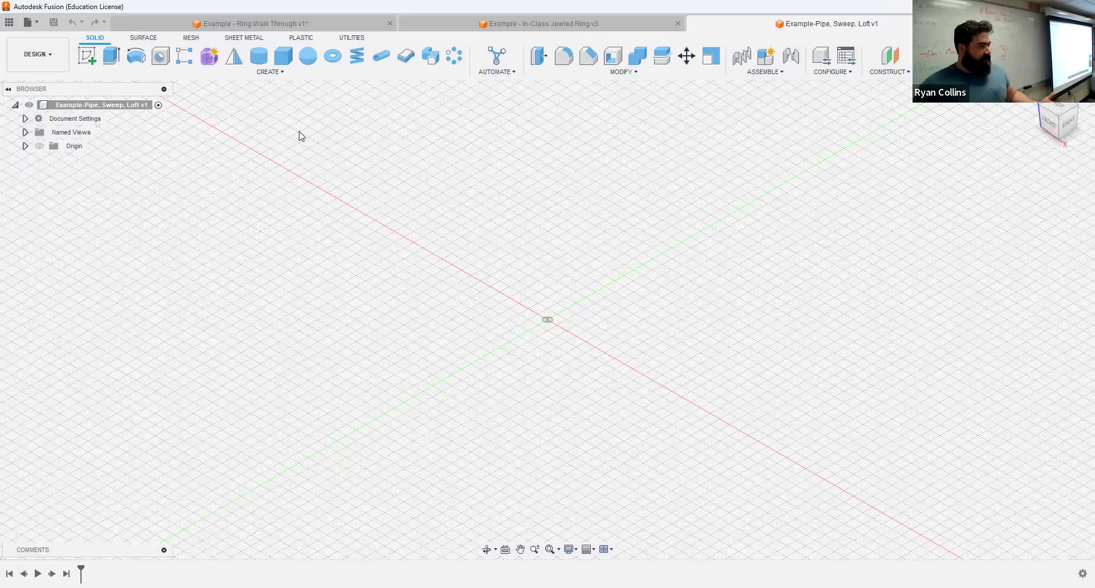
# Sketch a 90 mm diameter circle centred on the origin on the vertical side (YZ) plane and finish the sketch
pyautogui.click(88, 55)
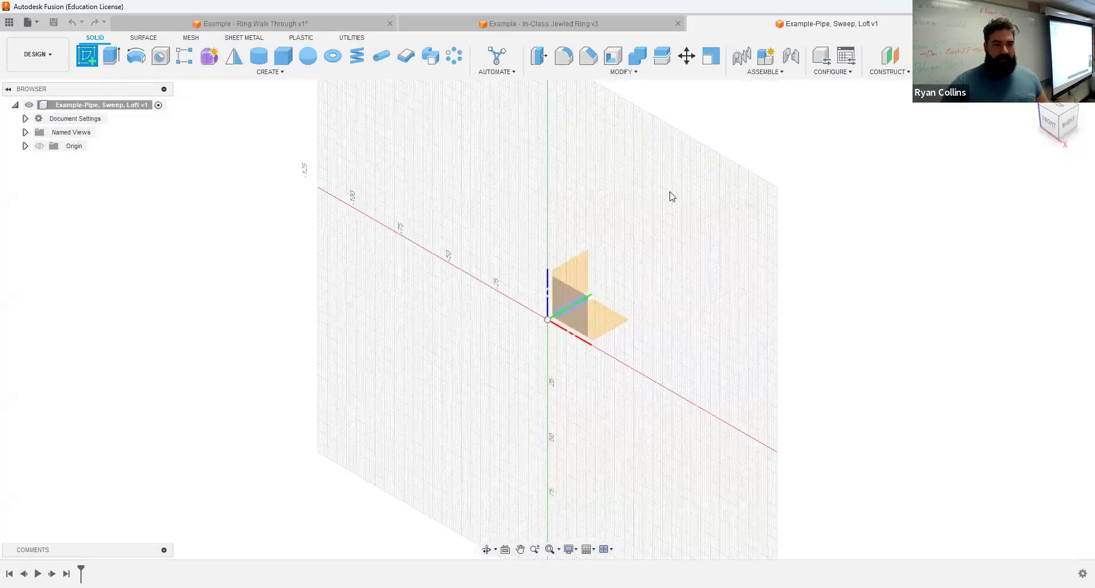
pyautogui.click(581, 272)
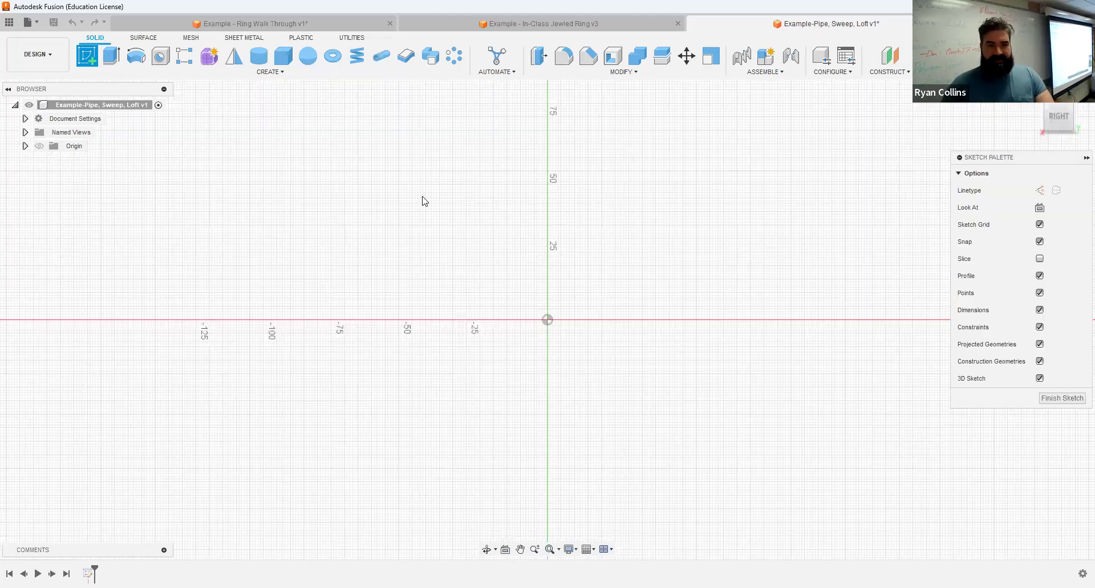
pyautogui.click(161, 59)
pyautogui.click(548, 320)
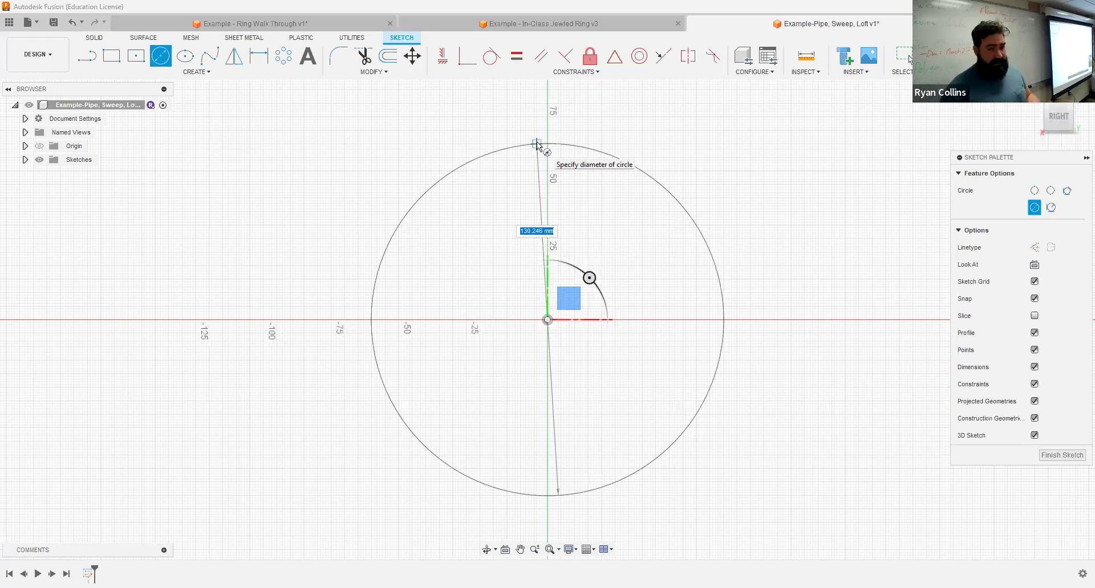
pyautogui.write('90')
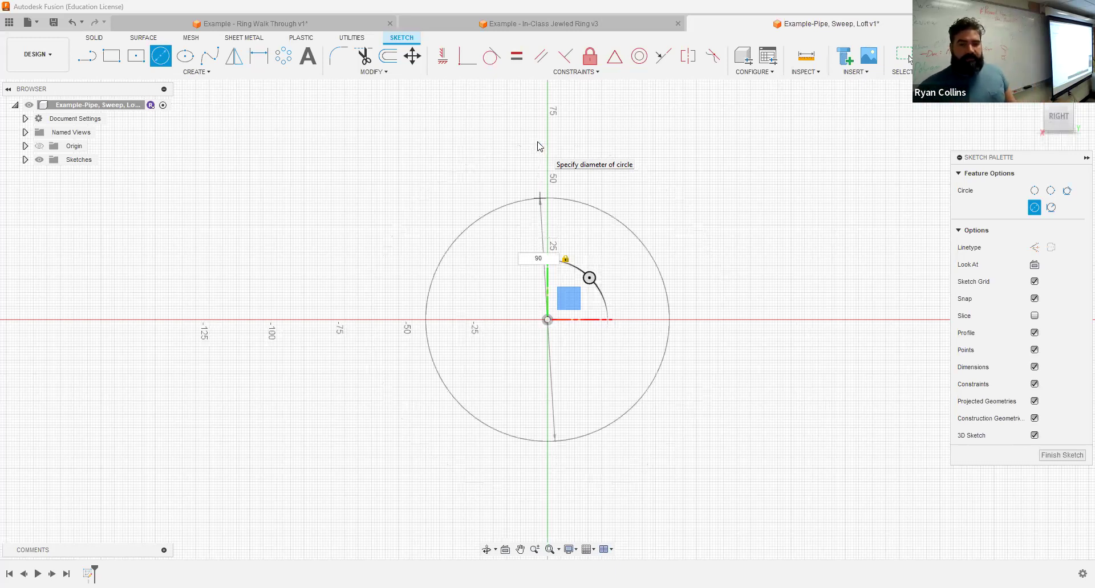
pyautogui.press('Return')
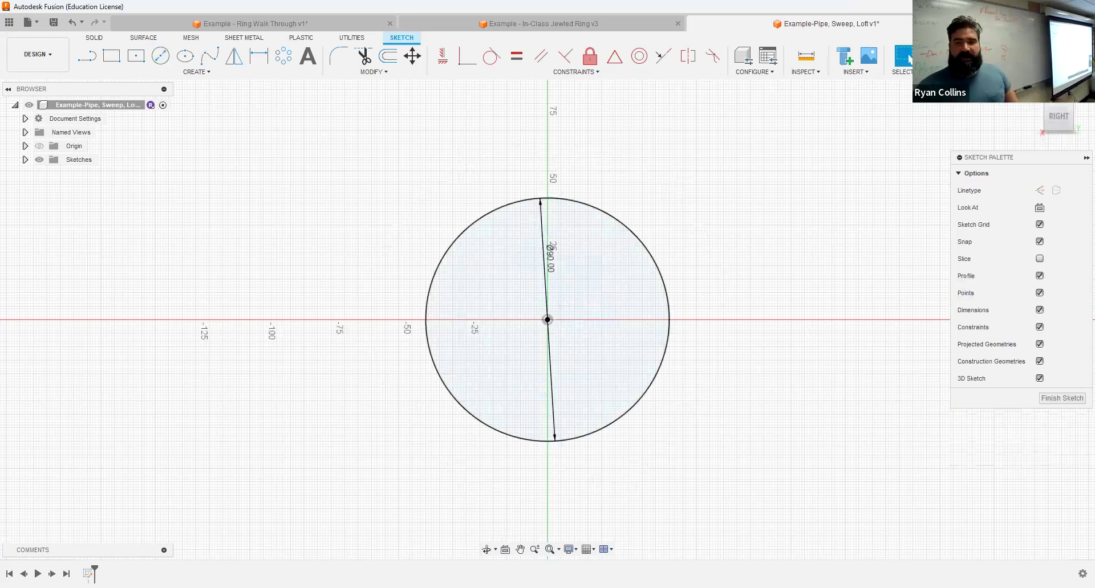
pyautogui.click(949, 56)
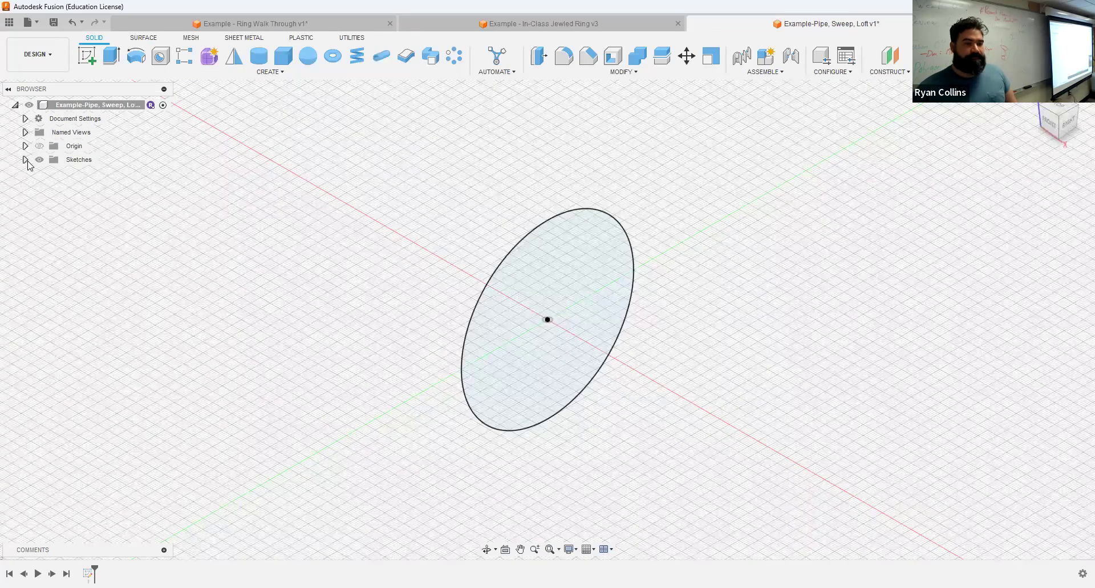
# Rename the circle's sketch as Path
pyautogui.doubleClick(90, 173)
pyautogui.write('Path')
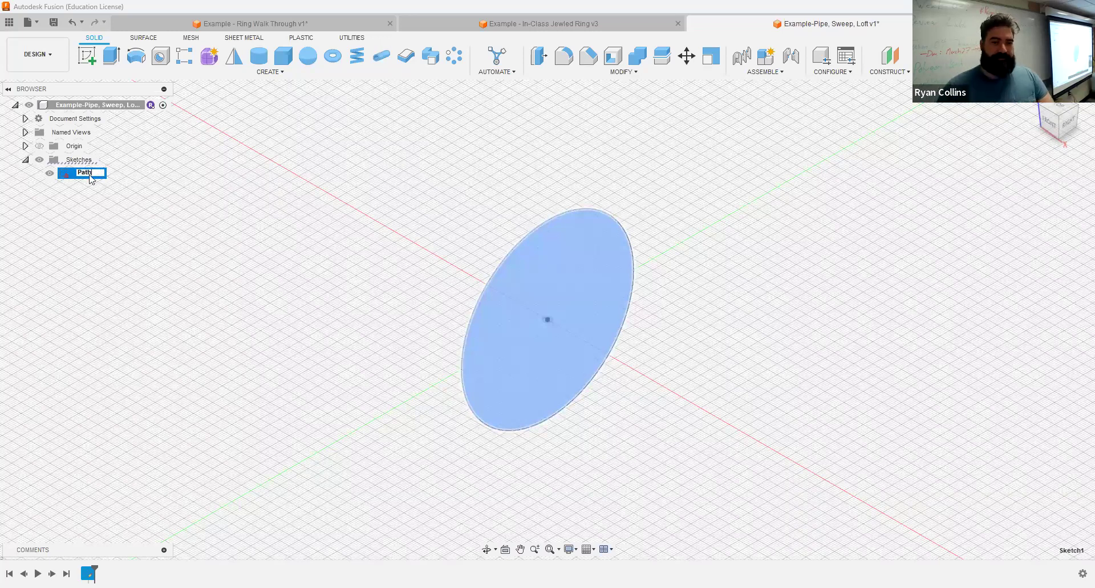
pyautogui.press('Return')
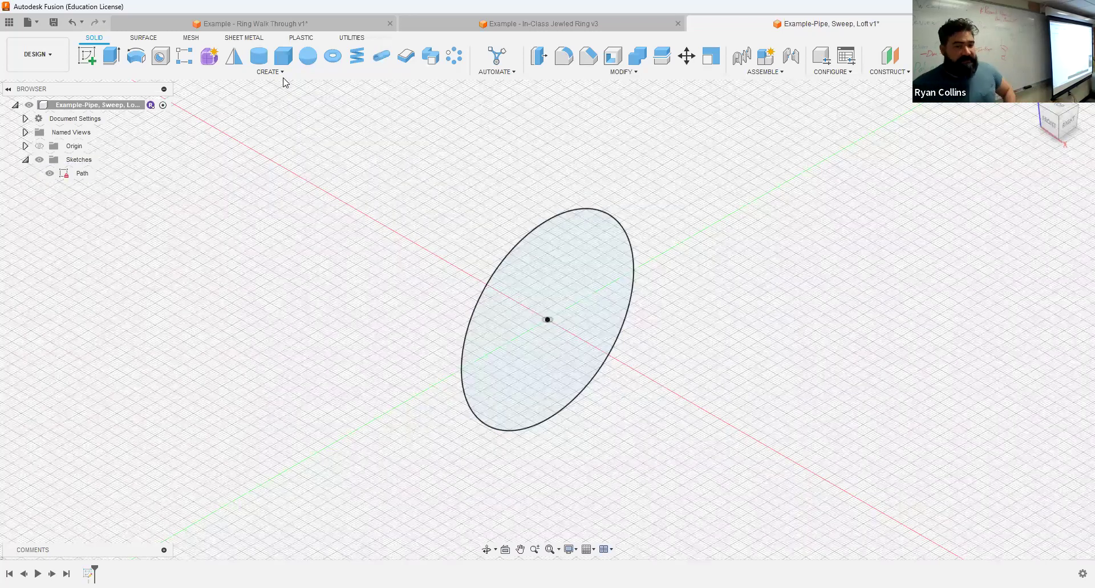
# Create a solid circular pipe along the circle with a 21 mm section size as a new body
pyautogui.click(382, 57)
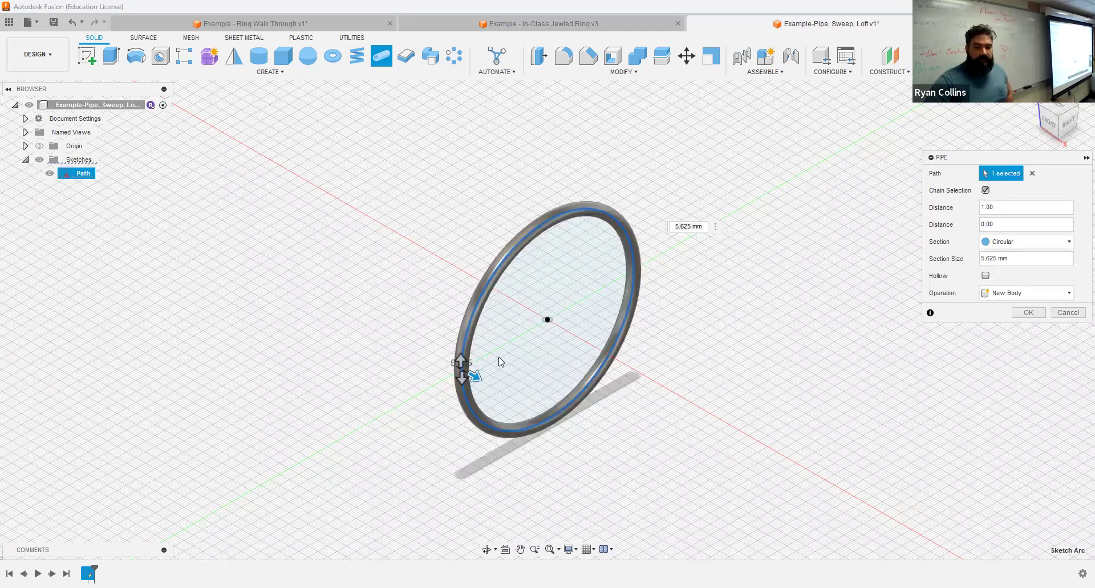
pyautogui.moveTo(475, 377); pyautogui.dragTo(493, 386)
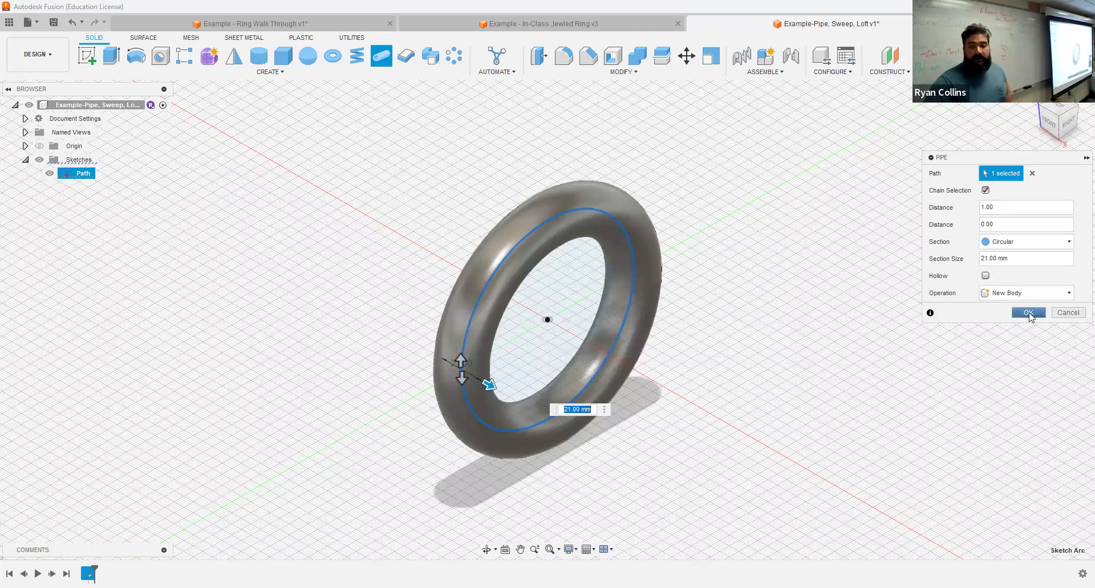
pyautogui.click(1027, 313)
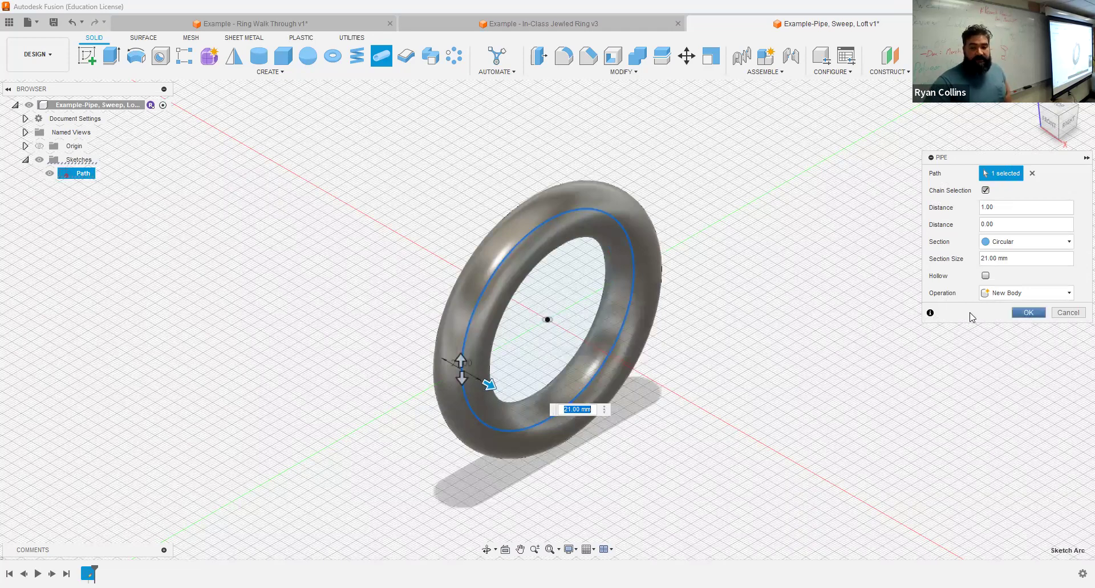
# Measure across the ring's inner opening in the right side view
pyautogui.click(1070, 129)
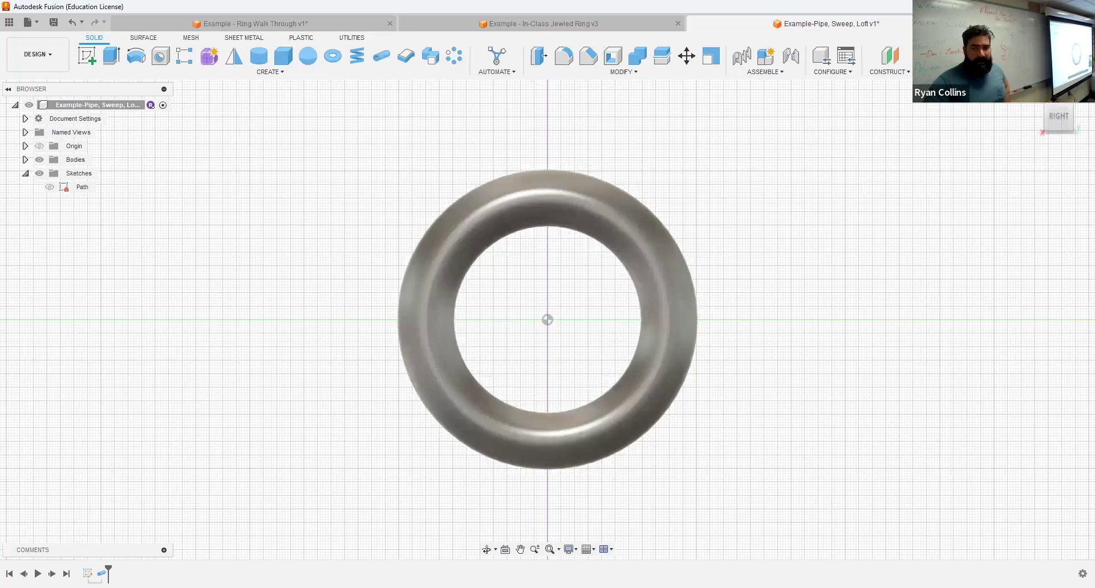
pyautogui.press('i')
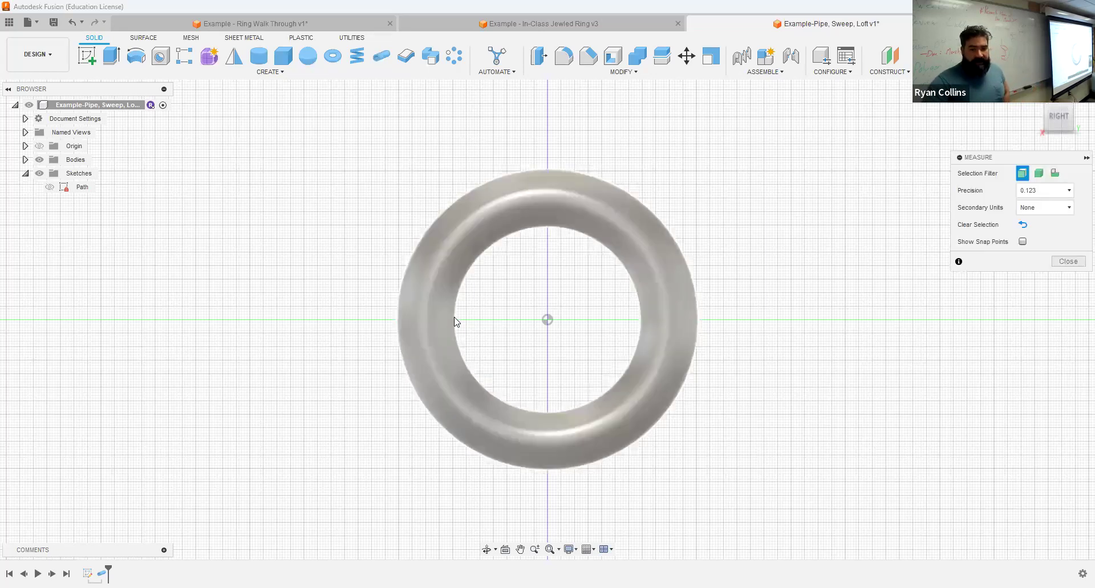
pyautogui.click(641, 313)
pyautogui.click(1065, 262)
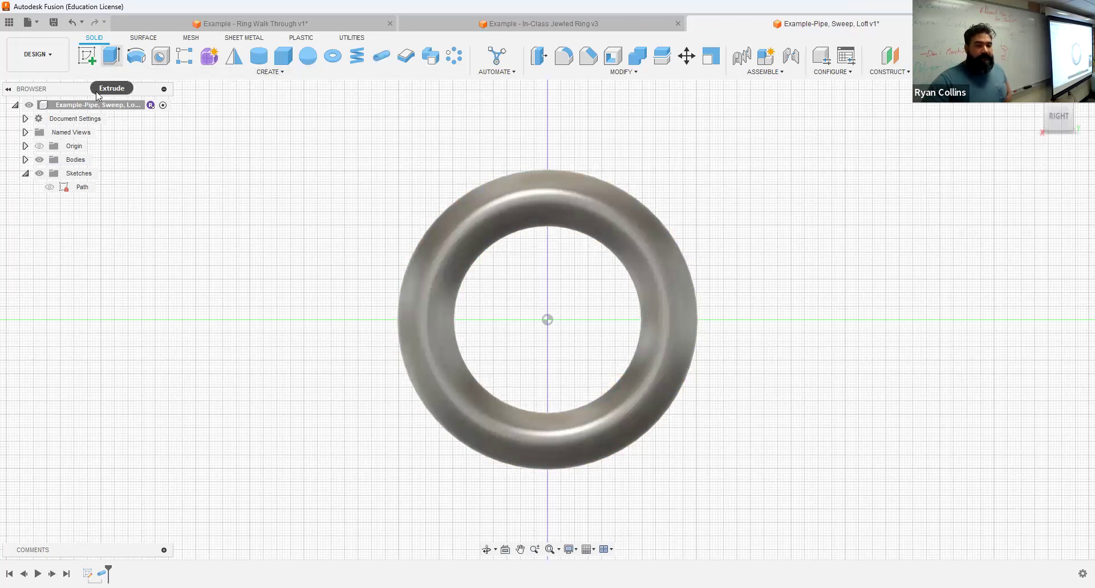
# Sketch a horizontal line through the origin across the ring's inner opening on the side plane
pyautogui.click(86, 55)
pyautogui.click(590, 288)
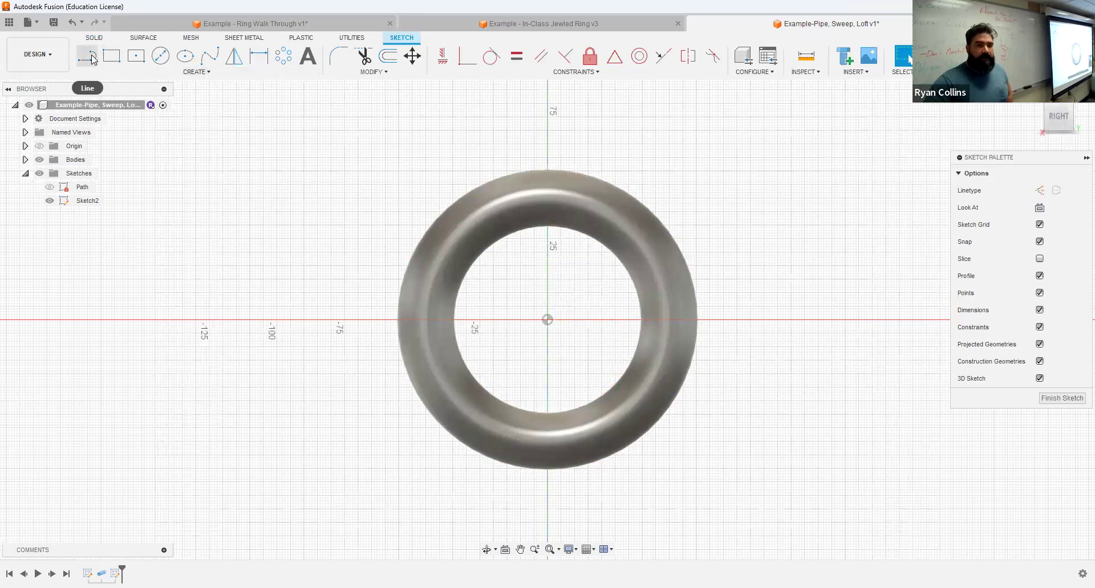
pyautogui.click(91, 57)
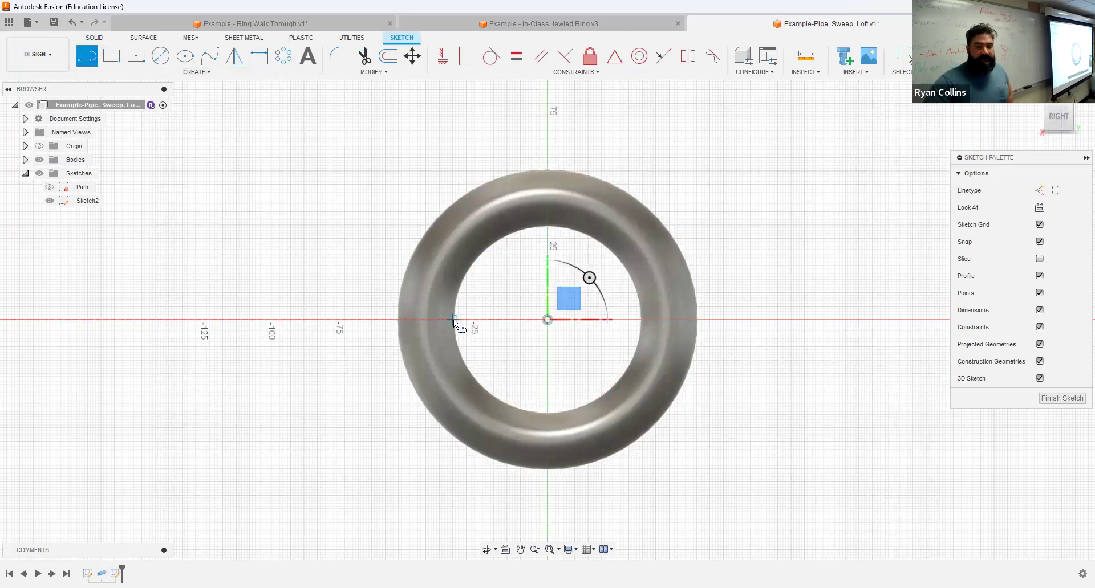
pyautogui.scroll(1, 456, 323)
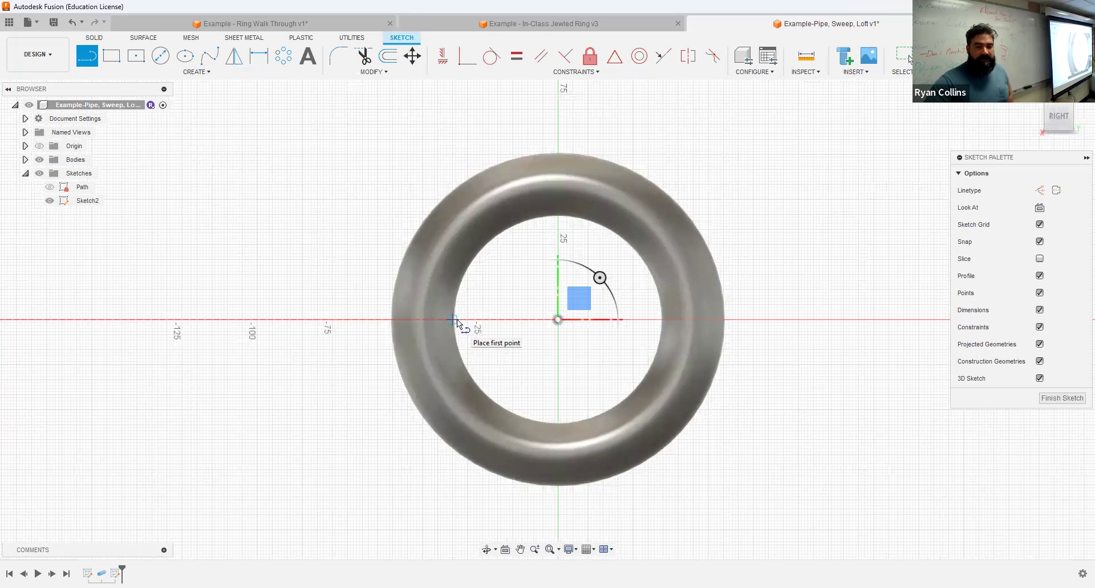
pyautogui.scroll(3, 457, 322)
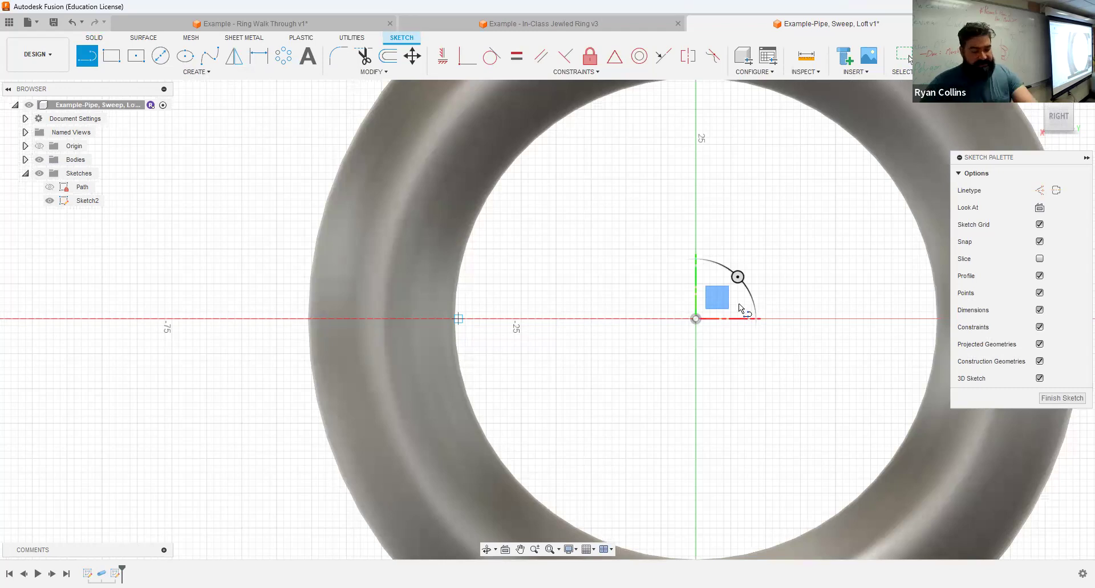
pyautogui.press('Escape')
# Dimension the length of the line across the ring's opening and finish the sketch
pyautogui.click(258, 56)
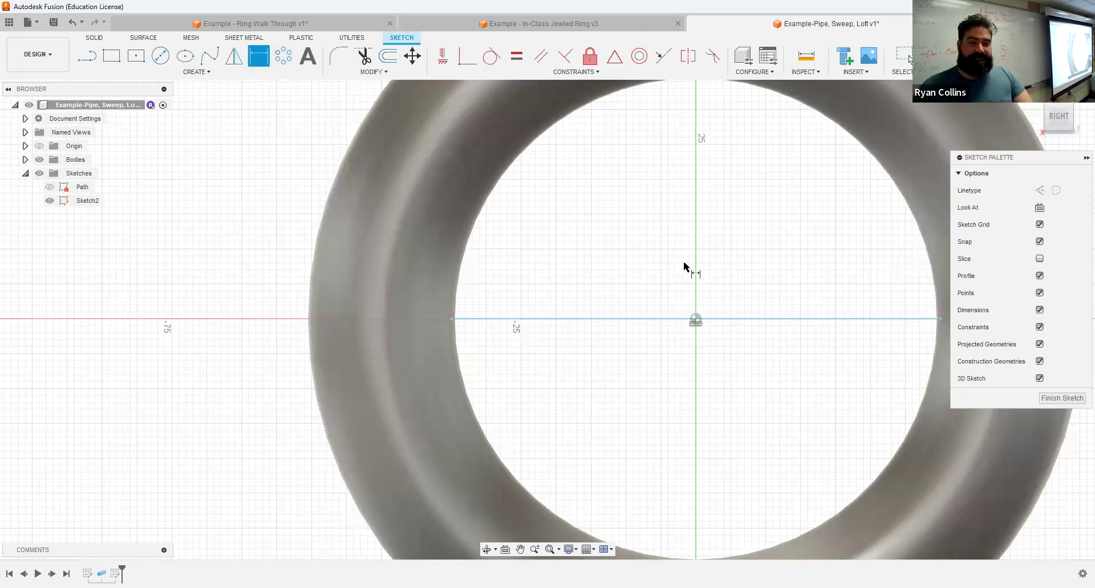
pyautogui.click(686, 323)
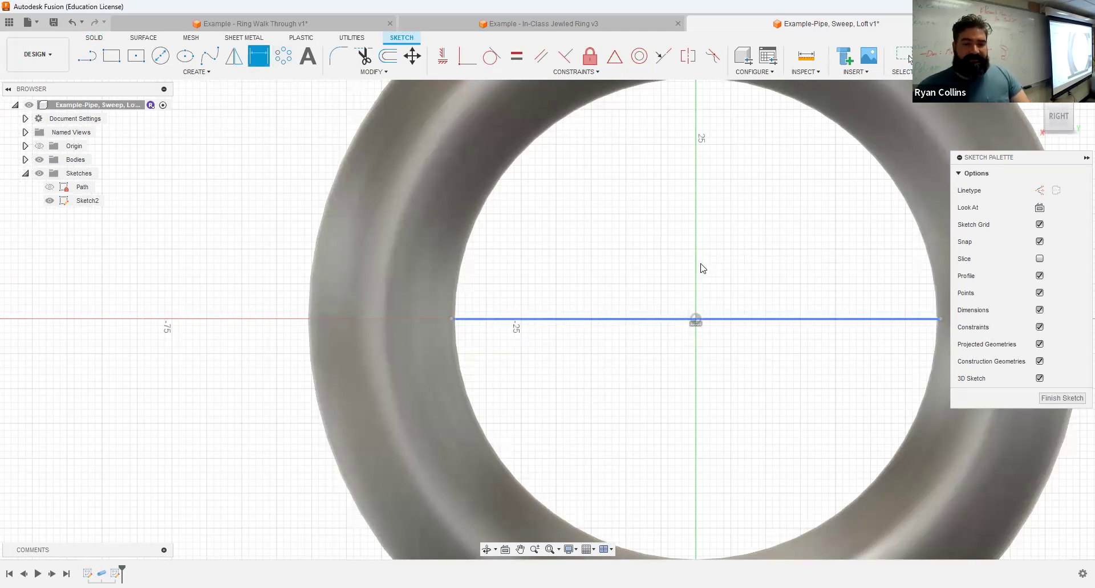
pyautogui.click(703, 268)
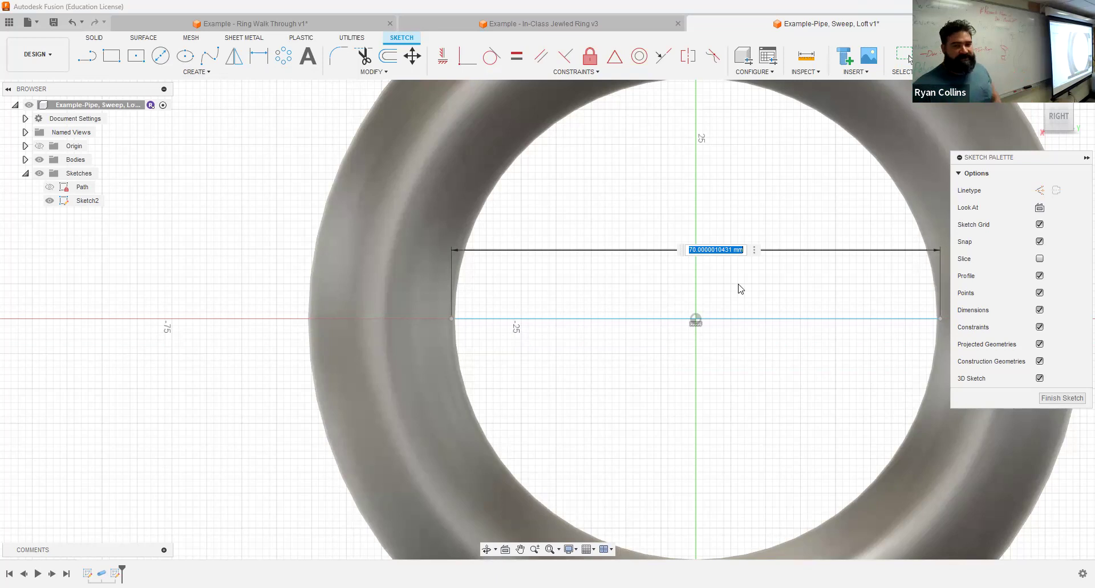
pyautogui.click(957, 56)
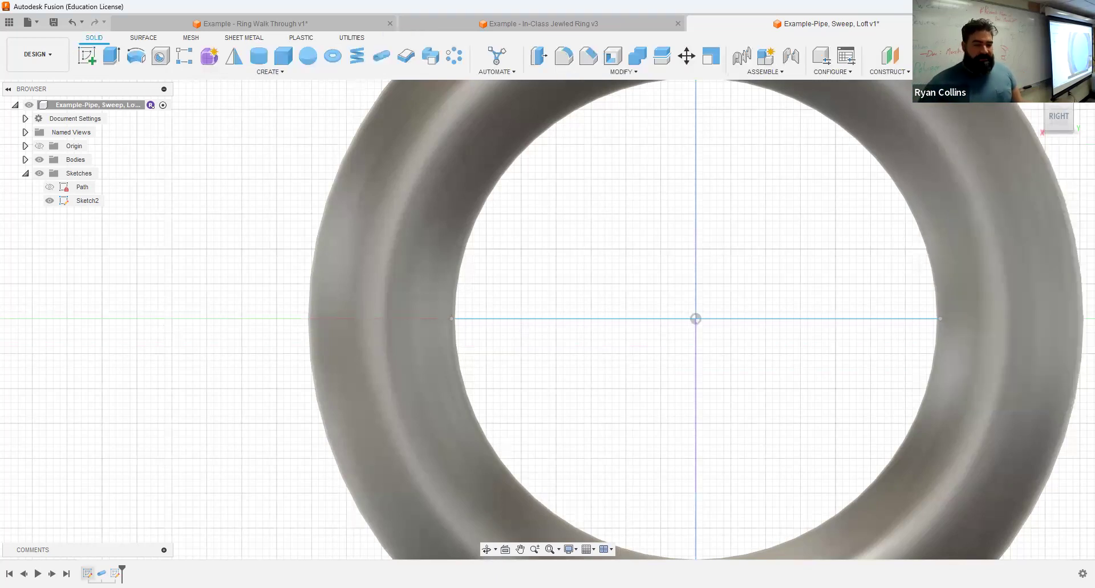
# Edit the Path sketch to set the circle's diameter to 105 mm, and finish the sketch
pyautogui.rightClick(87, 573)
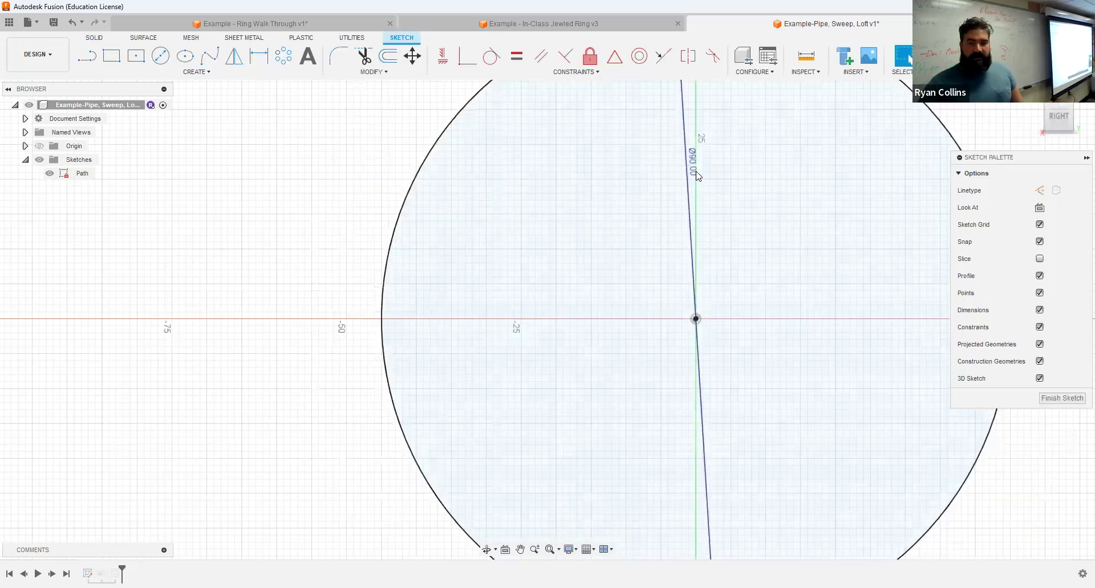
pyautogui.doubleClick(695, 171)
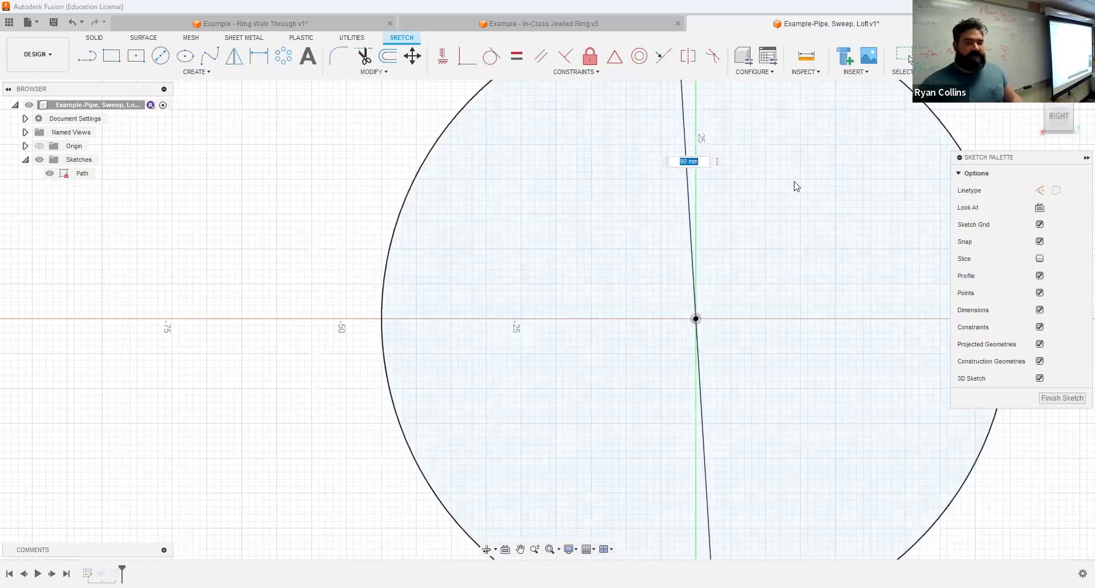
pyautogui.write('105')
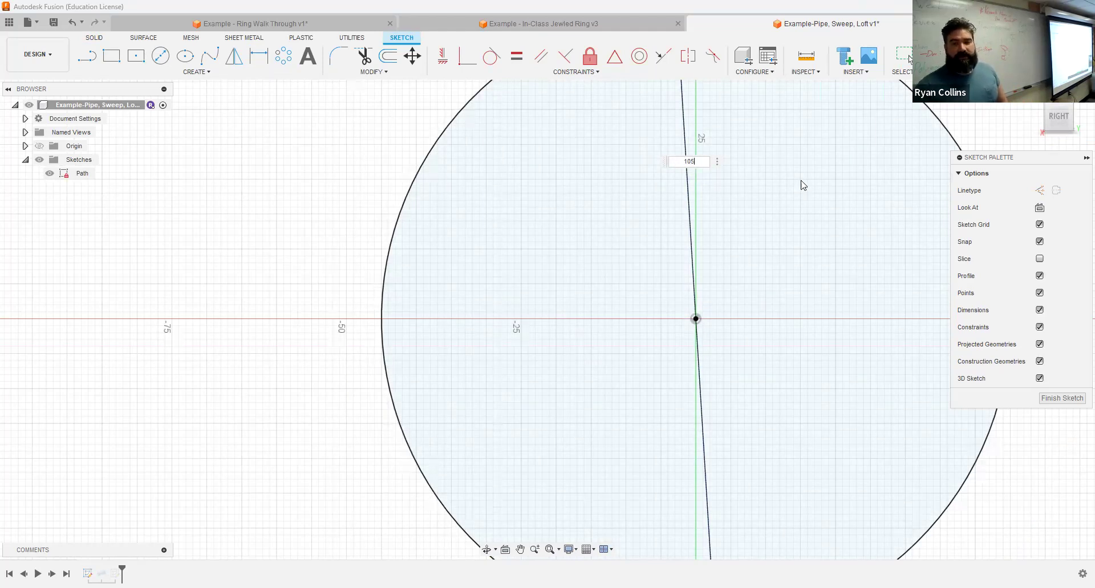
pyautogui.press('Return')
pyautogui.click(935, 57)
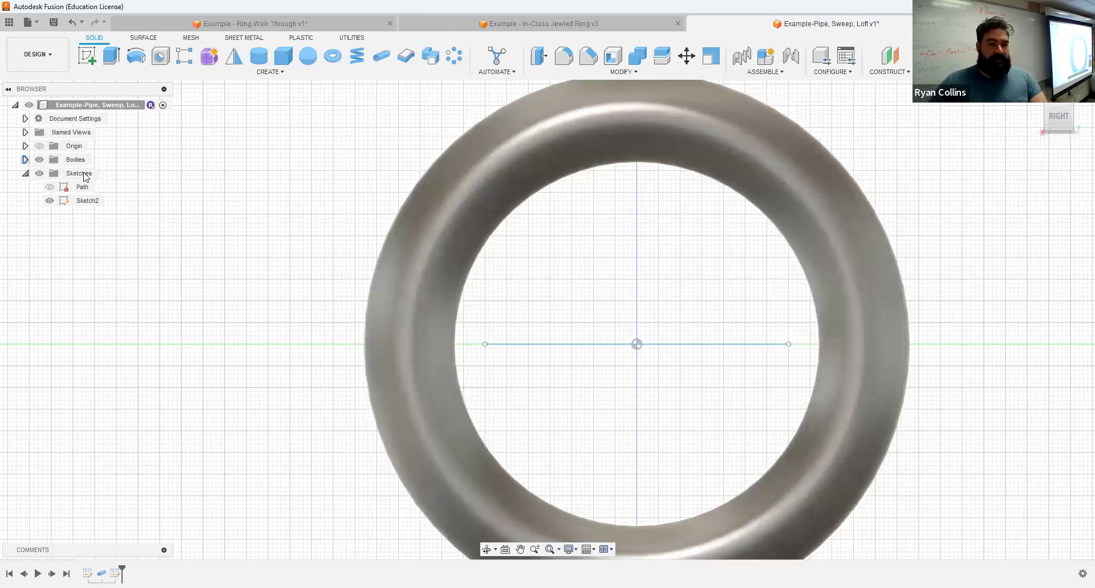
# Rename the ring body as Pipe
pyautogui.click(25, 160)
pyautogui.doubleClick(84, 173)
pyautogui.write('Pipe')
pyautogui.press('Return')
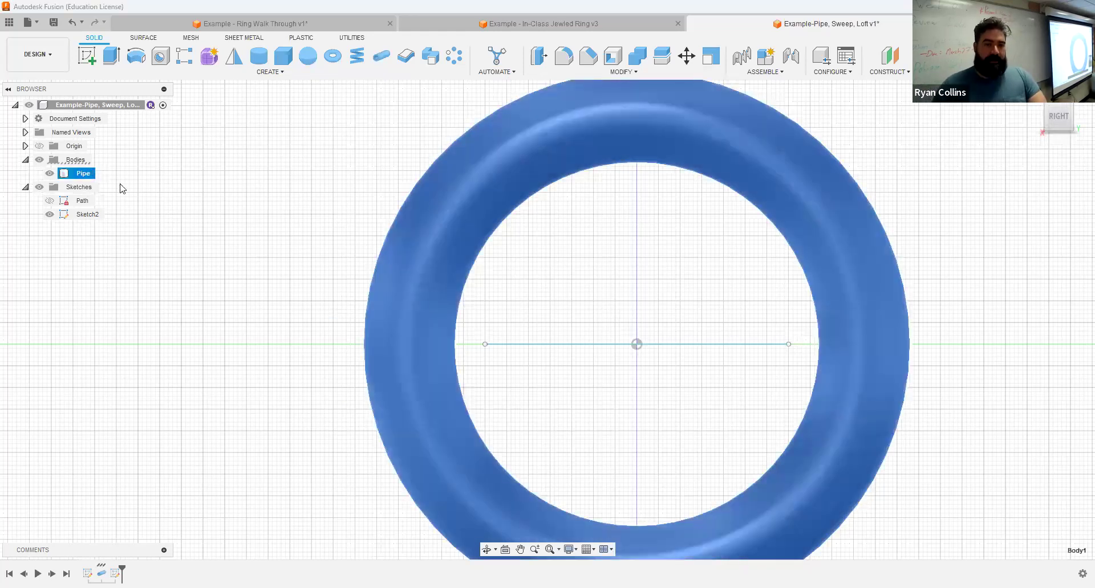
pyautogui.click(161, 188)
# Hide the Pipe body and the measuring line's sketch, and show the Path sketch
pyautogui.click(48, 173)
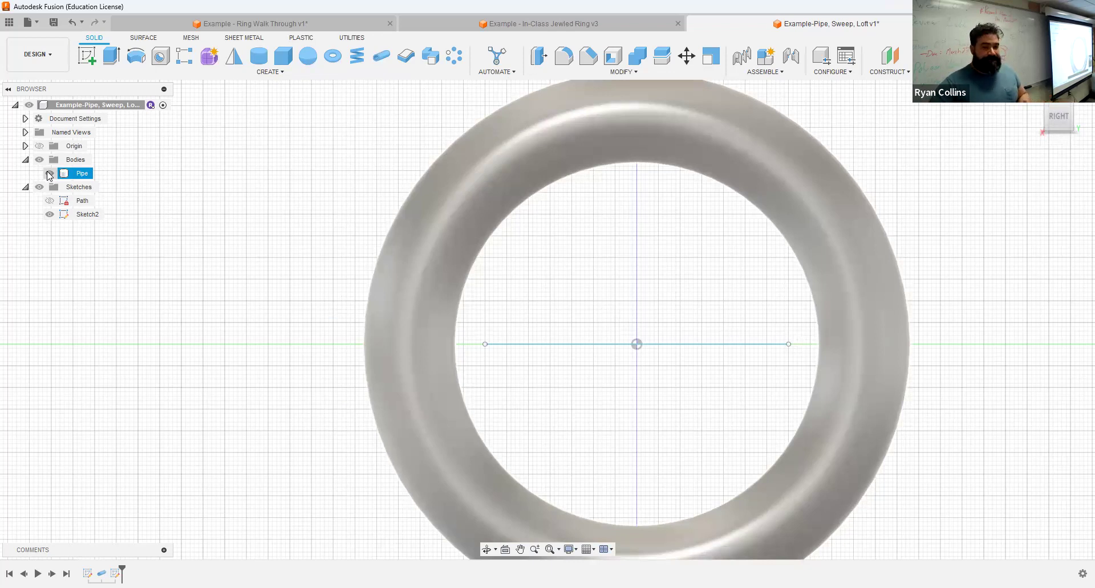
pyautogui.click(49, 174)
pyautogui.click(50, 202)
pyautogui.click(50, 215)
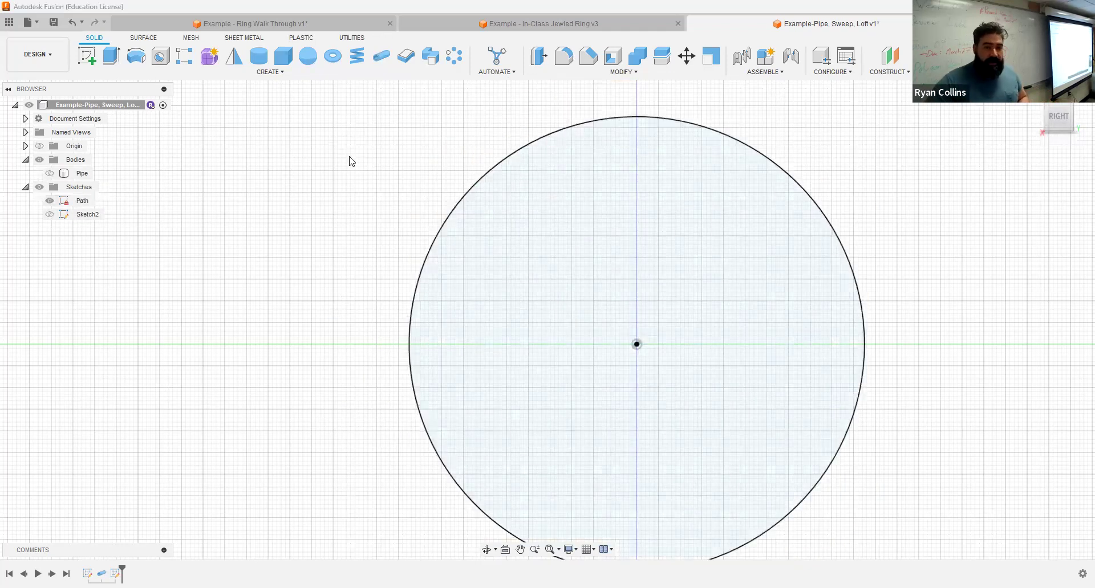
# Sketch a wide horizontal ellipse on the front plane, centred on the top of the path circle, and finish the sketch
pyautogui.keyDown('shift'); pyautogui.moveTo(566, 235); pyautogui.dragTo(323, 174, button='middle'); pyautogui.keyUp('shift')
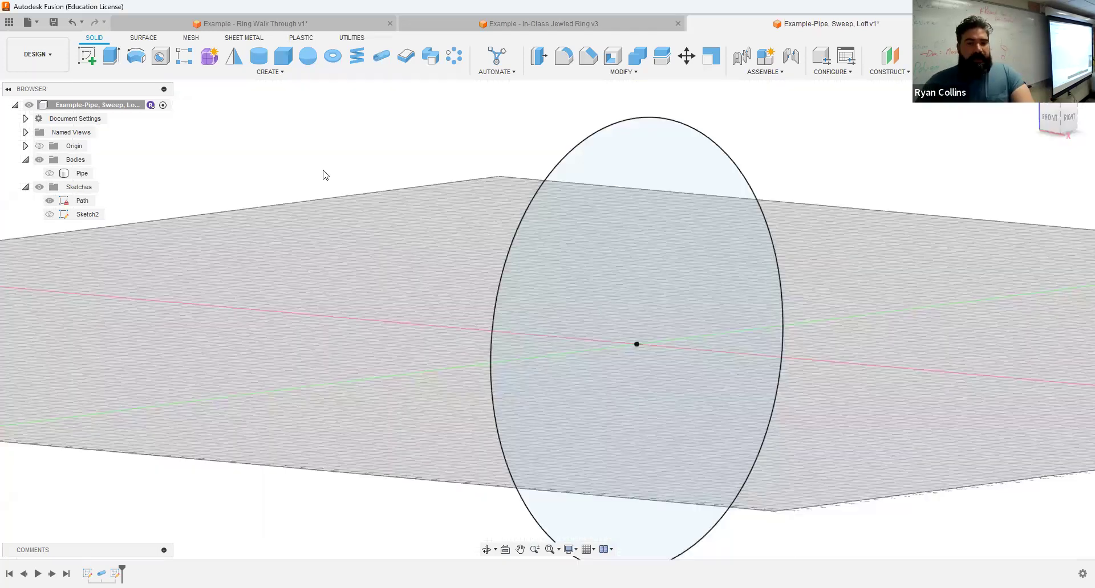
pyautogui.click(87, 56)
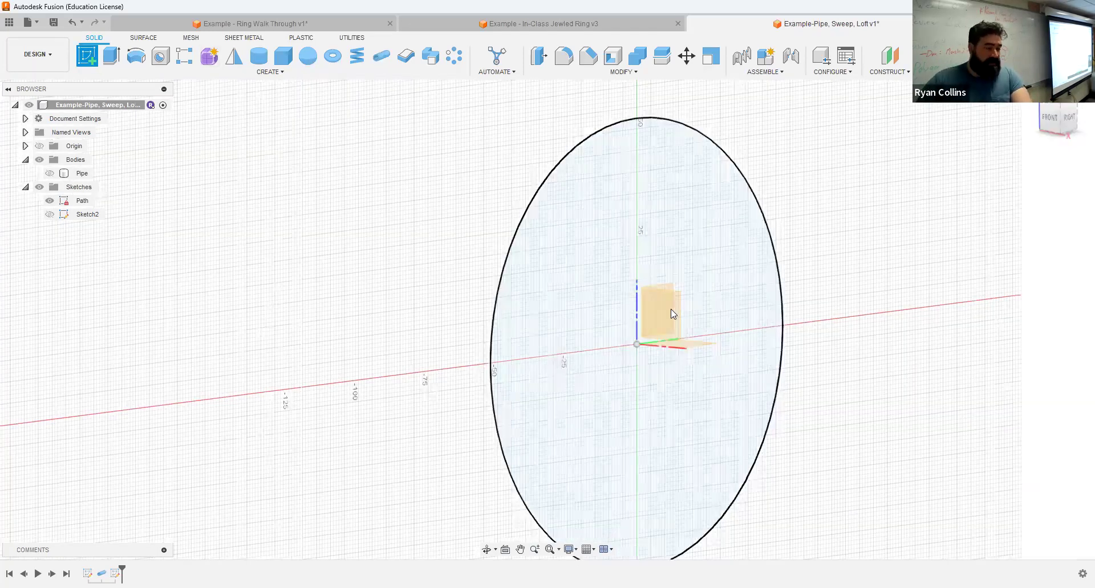
pyautogui.click(673, 313)
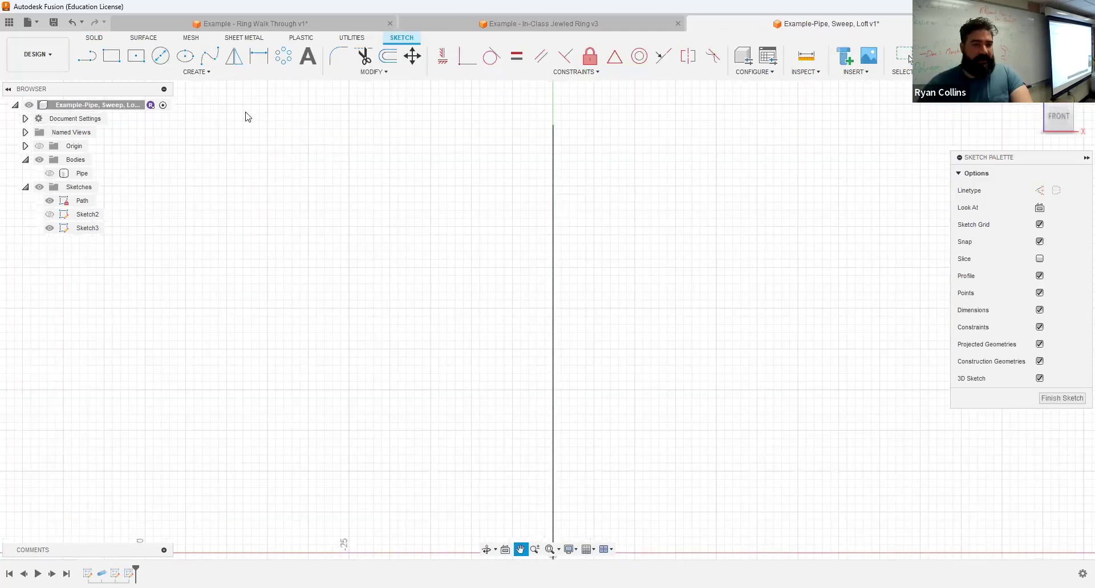
pyautogui.click(186, 57)
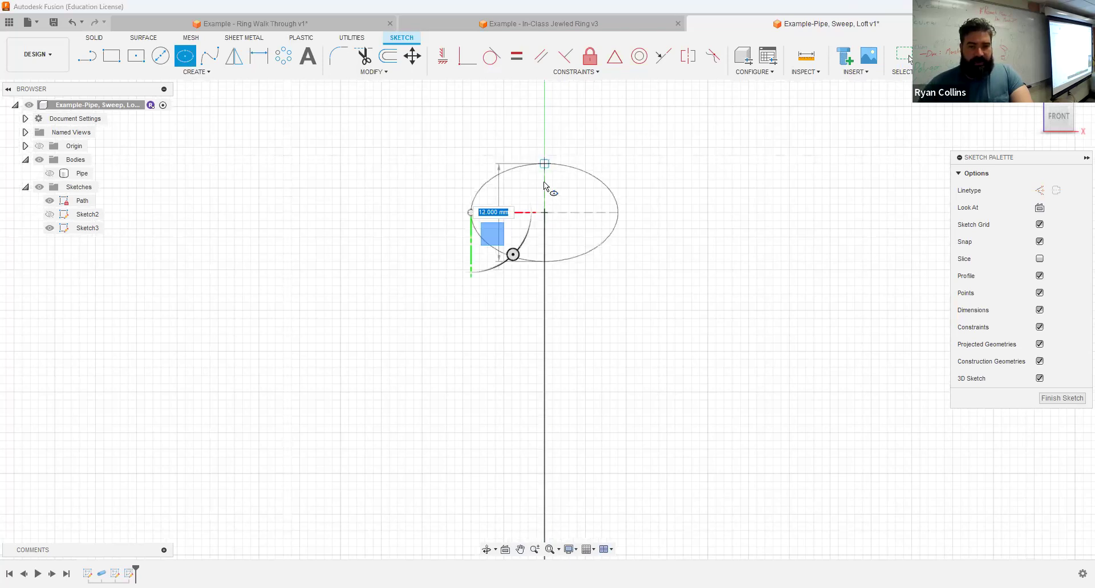
pyautogui.click(547, 182)
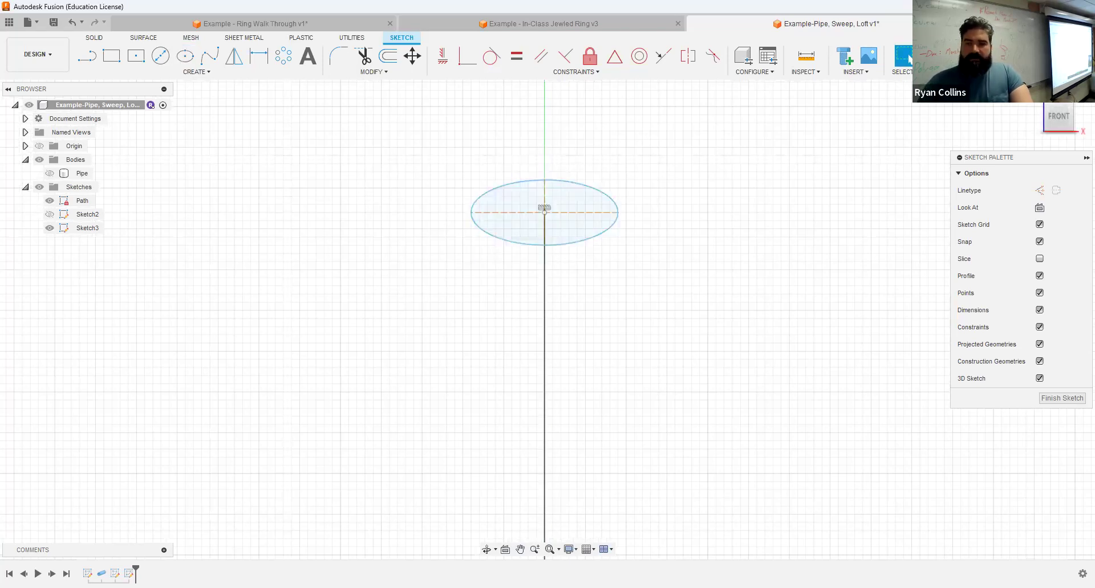
pyautogui.click(943, 56)
pyautogui.keyDown('shift'); pyautogui.moveTo(782, 207); pyautogui.dragTo(638, 245, button='middle'); pyautogui.keyUp('shift')
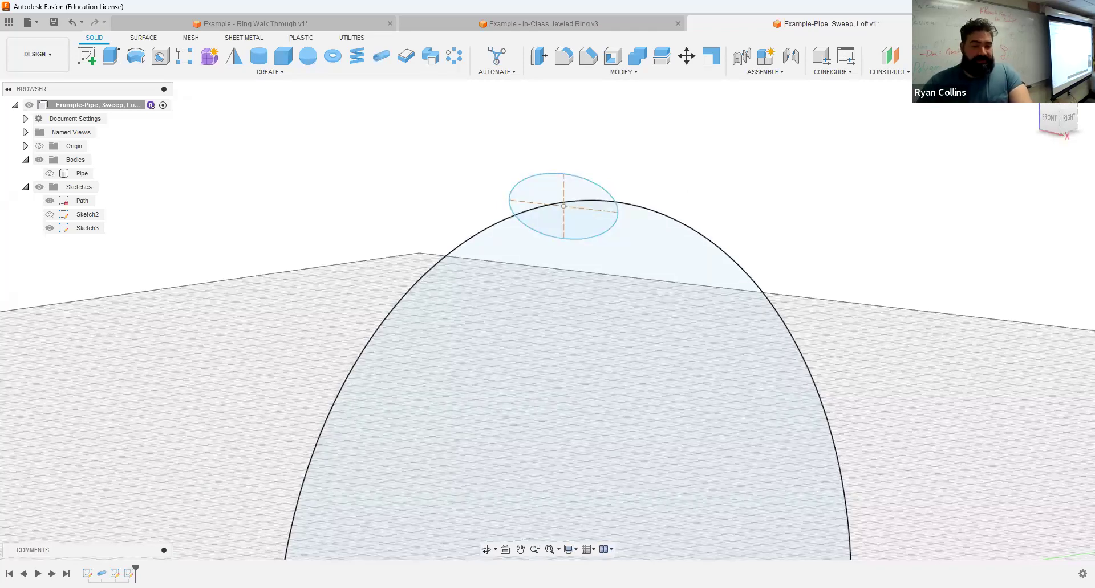
# Edit the ellipse sketch to move the ellipse straight up until it sits just above the path circle, and finish the sketch
pyautogui.rightClick(129, 574)
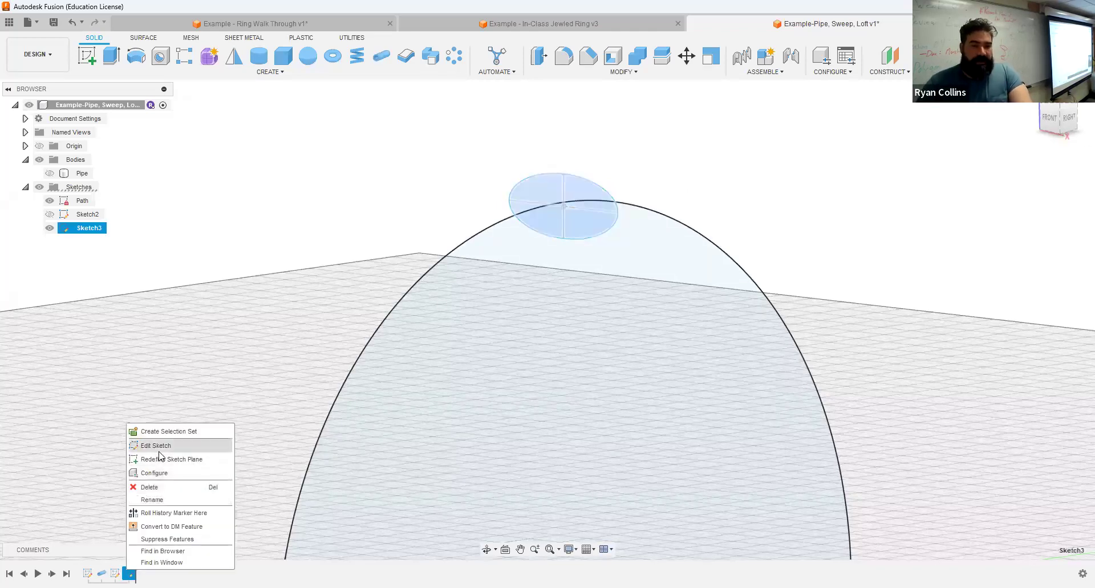
pyautogui.click(159, 448)
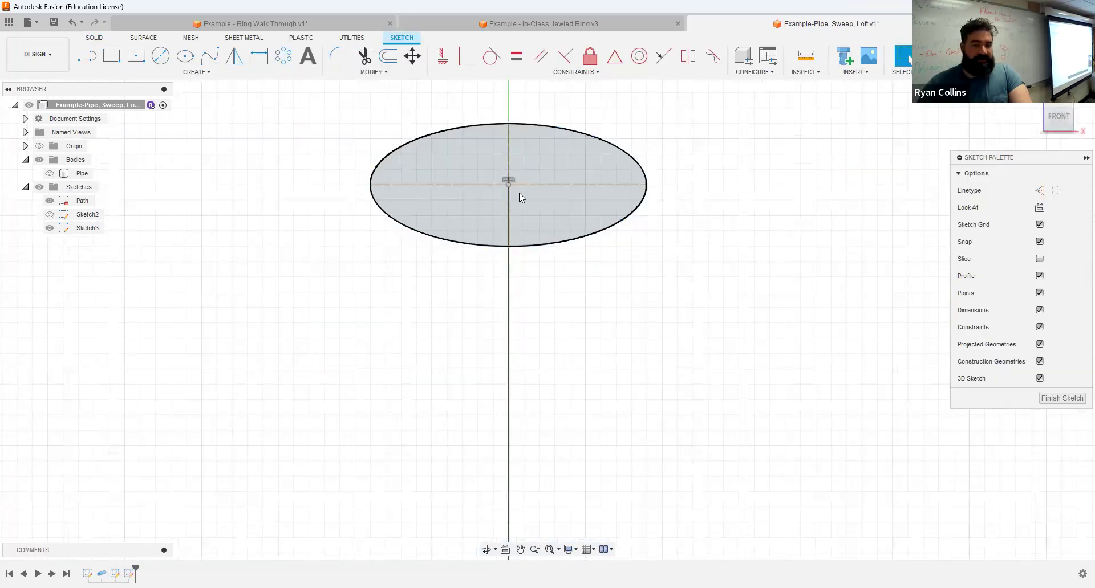
pyautogui.click(547, 246)
pyautogui.press('m')
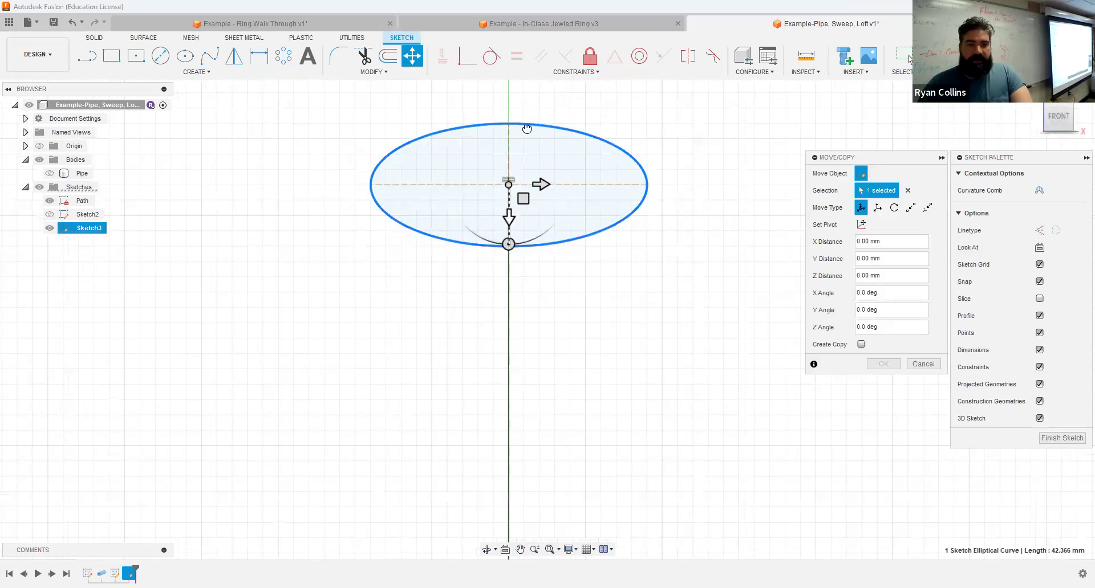
pyautogui.moveTo(509, 210); pyautogui.dragTo(511, 149)
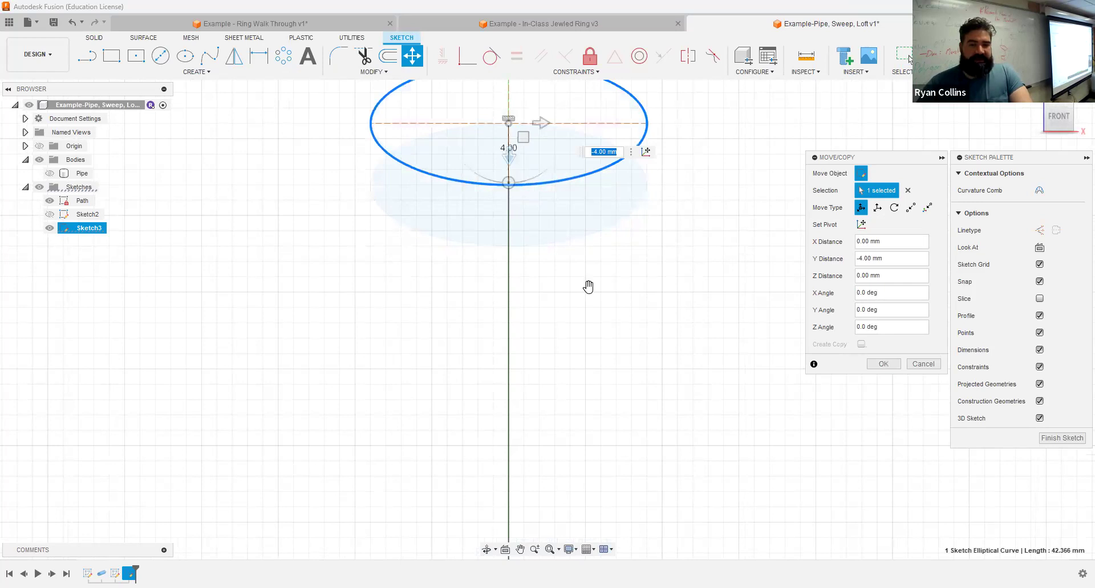
pyautogui.keyDown('shift'); pyautogui.moveTo(587, 288); pyautogui.dragTo(532, 178, button='middle'); pyautogui.keyUp('shift')
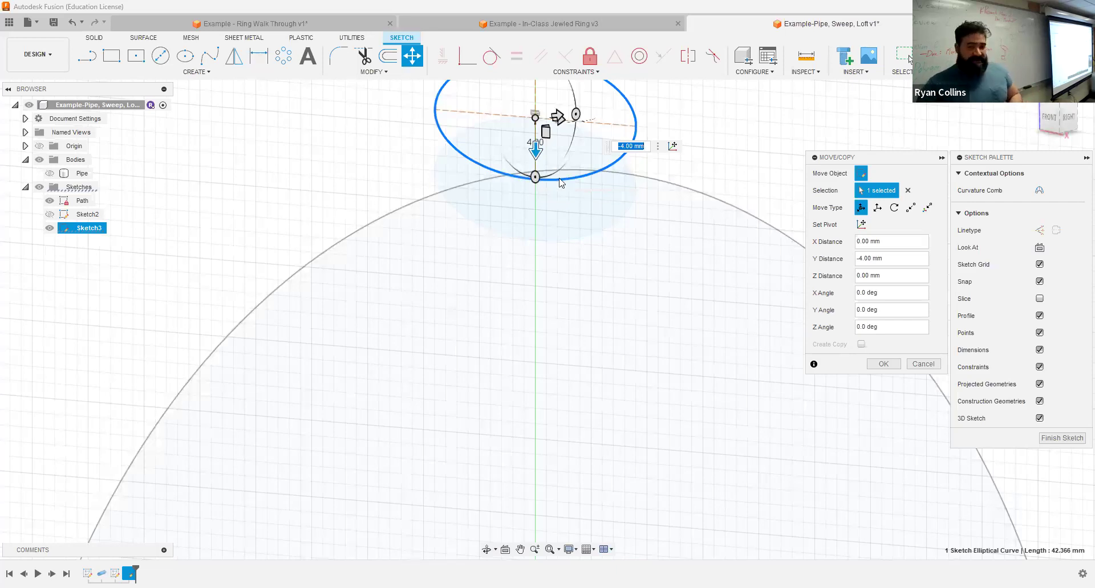
pyautogui.moveTo(534, 151); pyautogui.dragTo(534, 143)
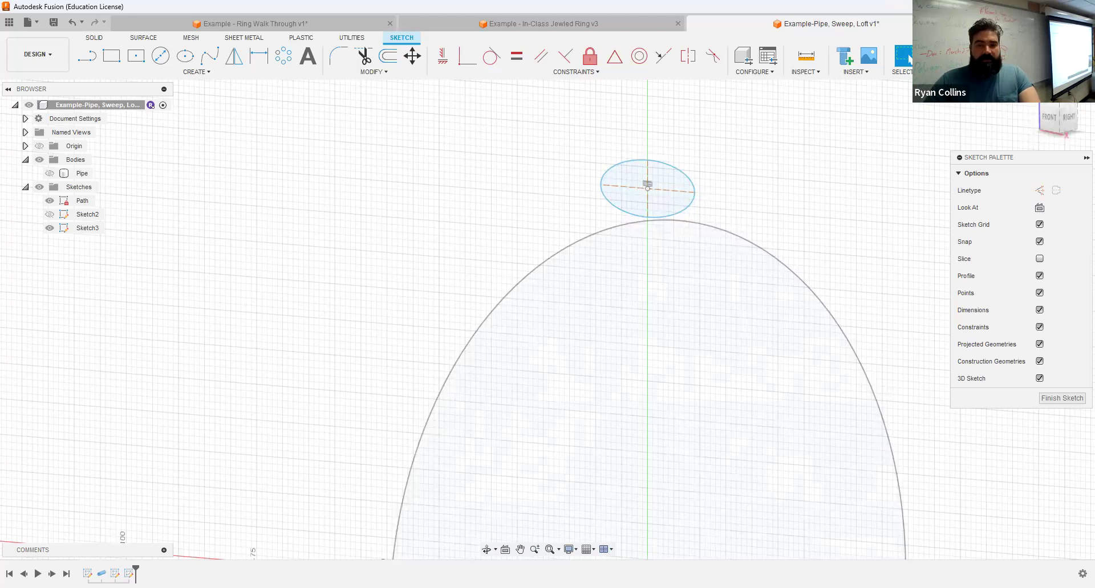
pyautogui.click(949, 57)
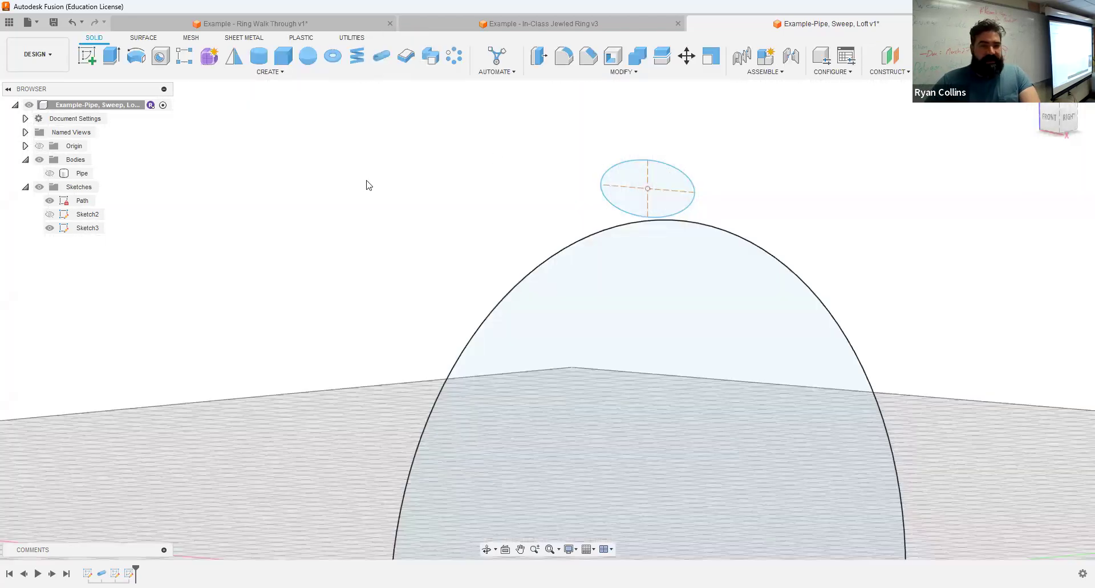
# Sweep the ellipse profile along the full path circle with distance 1, as a new body with perpendicular orientation
pyautogui.click(283, 73)
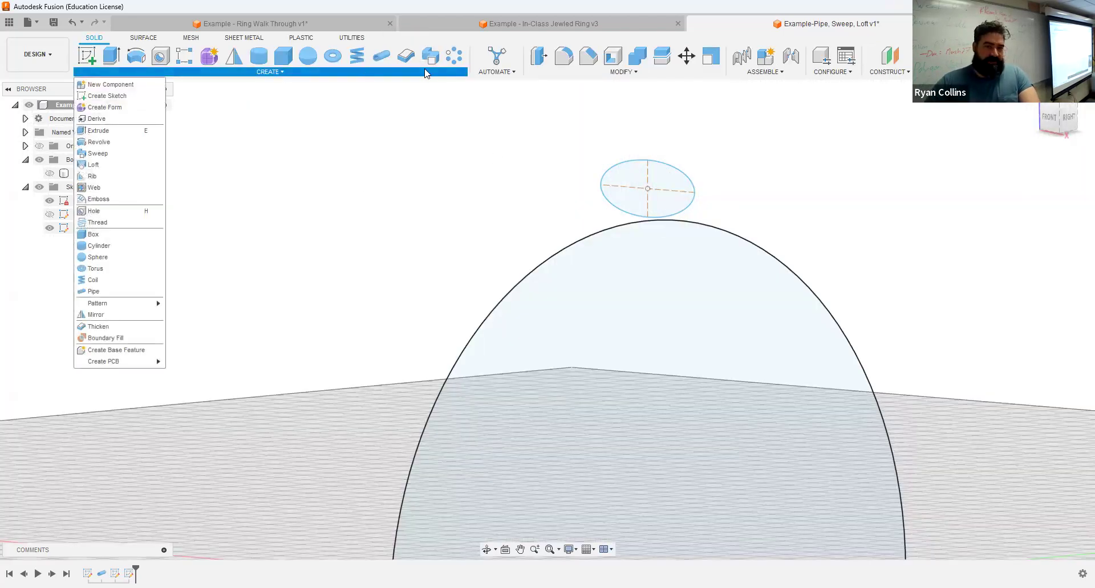
pyautogui.click(98, 153)
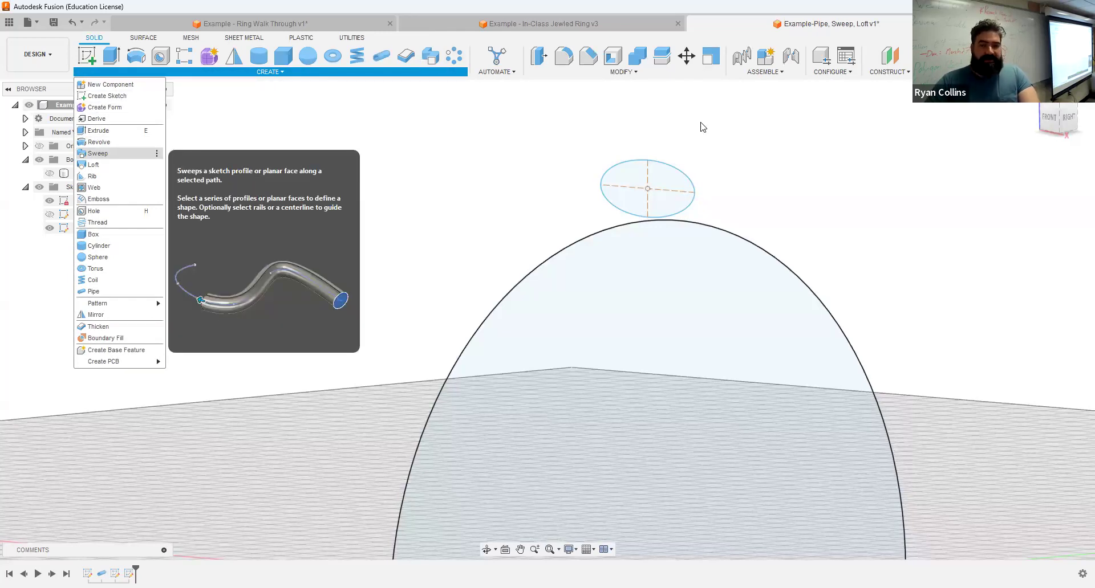
pyautogui.click(662, 181)
pyautogui.click(995, 226)
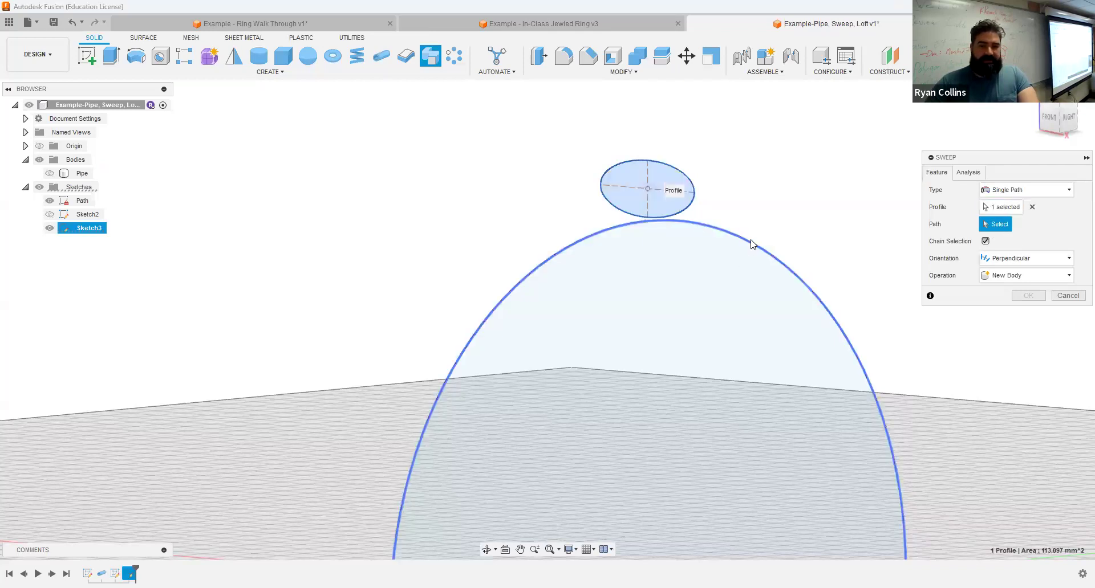
pyautogui.click(763, 244)
pyautogui.keyDown('shift'); pyautogui.moveTo(743, 337); pyautogui.dragTo(696, 325, button='middle'); pyautogui.keyUp('shift')
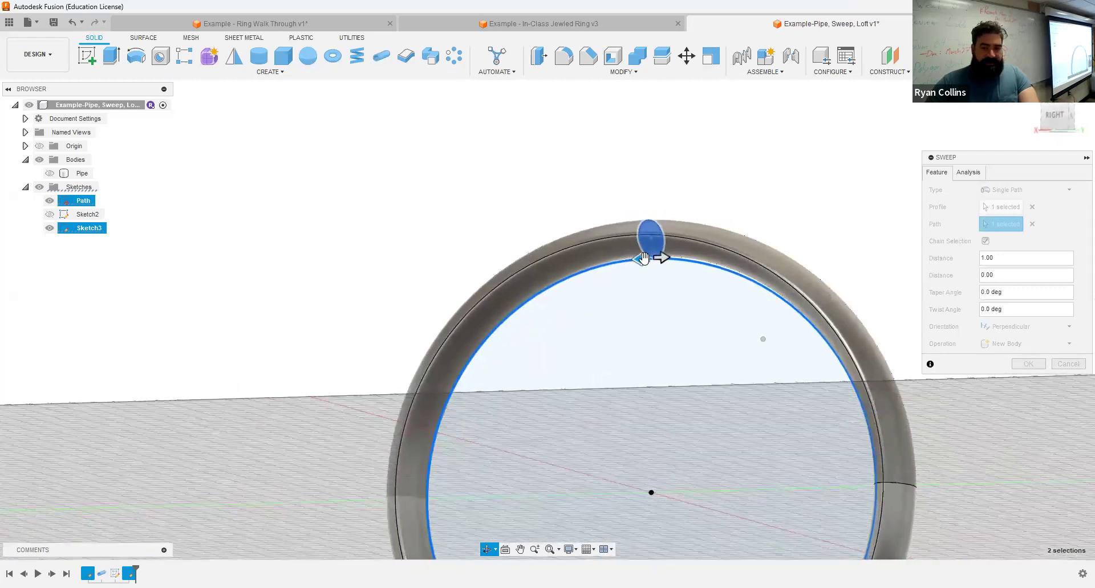
pyautogui.moveTo(643, 260); pyautogui.dragTo(459, 381)
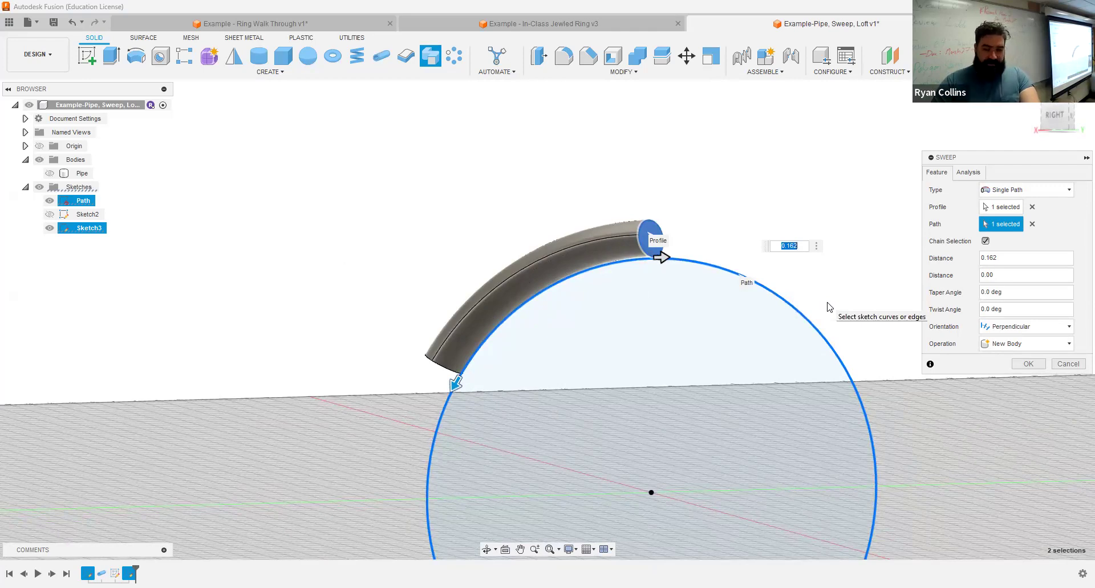
pyautogui.write('1')
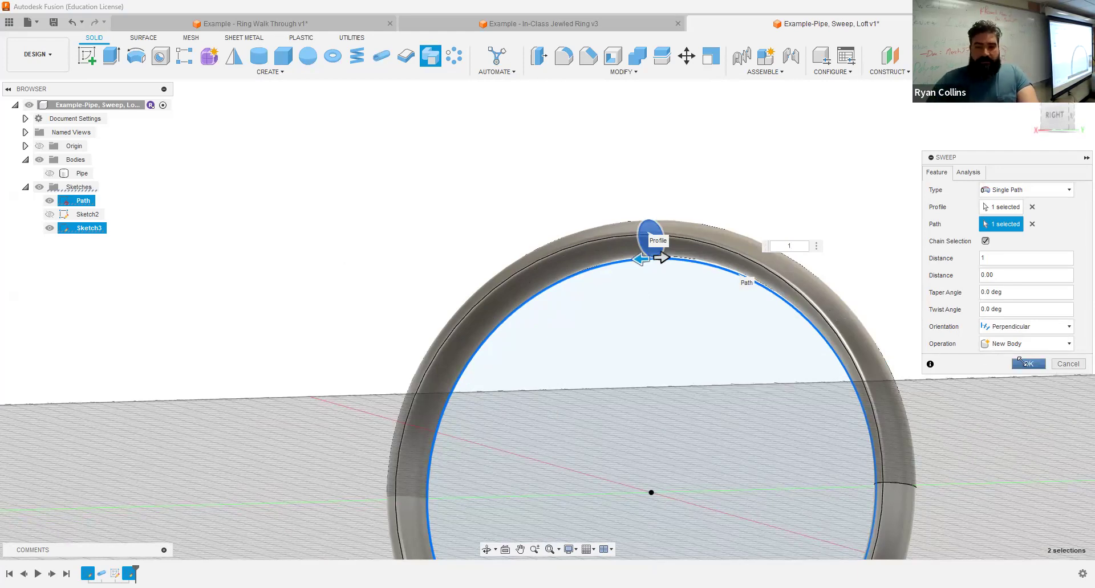
pyautogui.click(1021, 363)
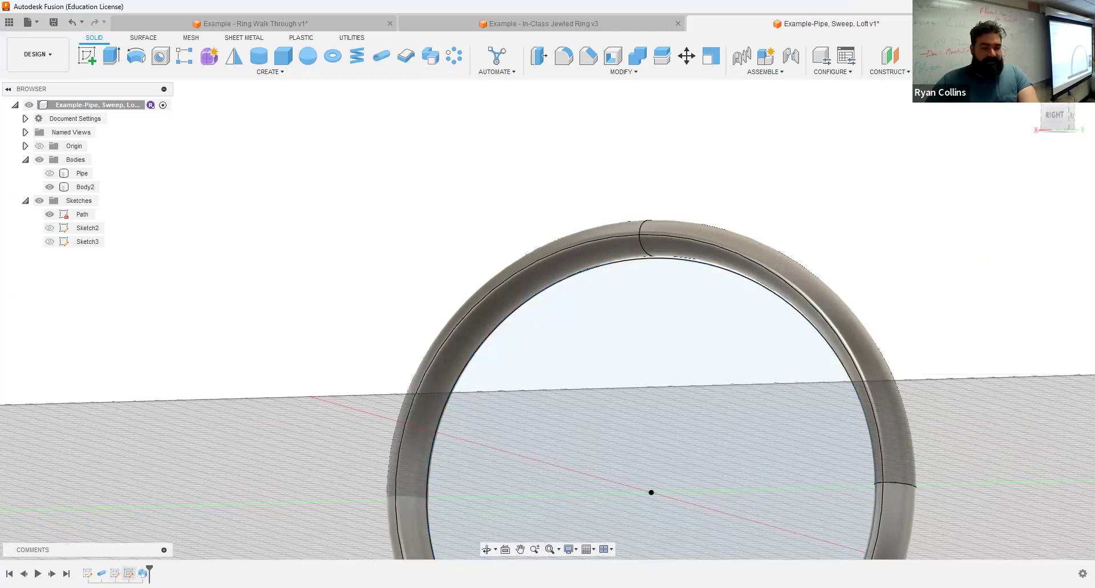
# Edit the ellipse sketch to add a 4 mm diameter circle centred on the ellipse's top point, and finish the sketch
pyautogui.rightClick(129, 573)
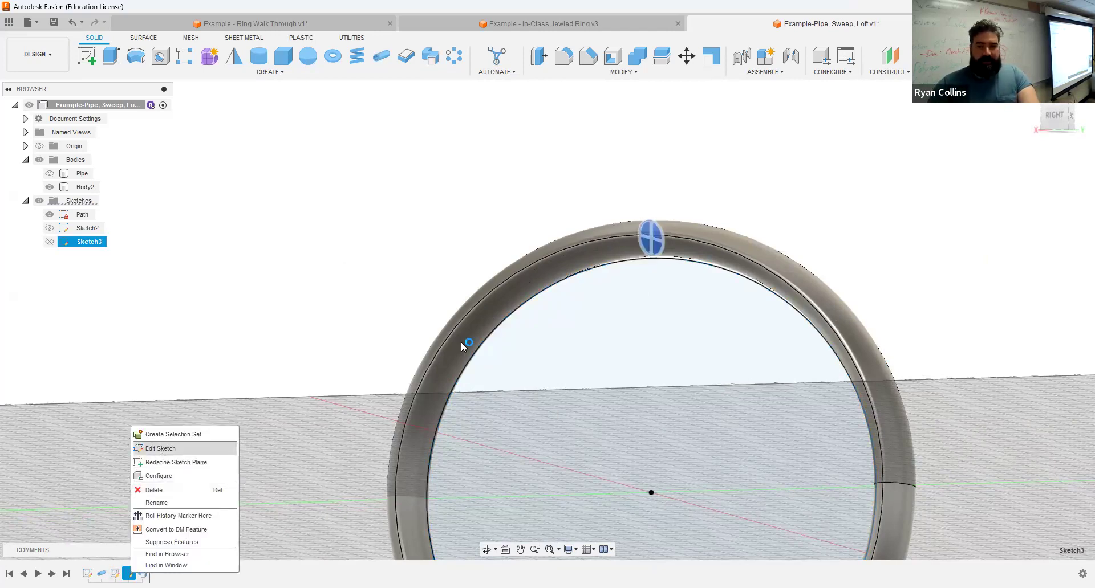
pyautogui.click(160, 449)
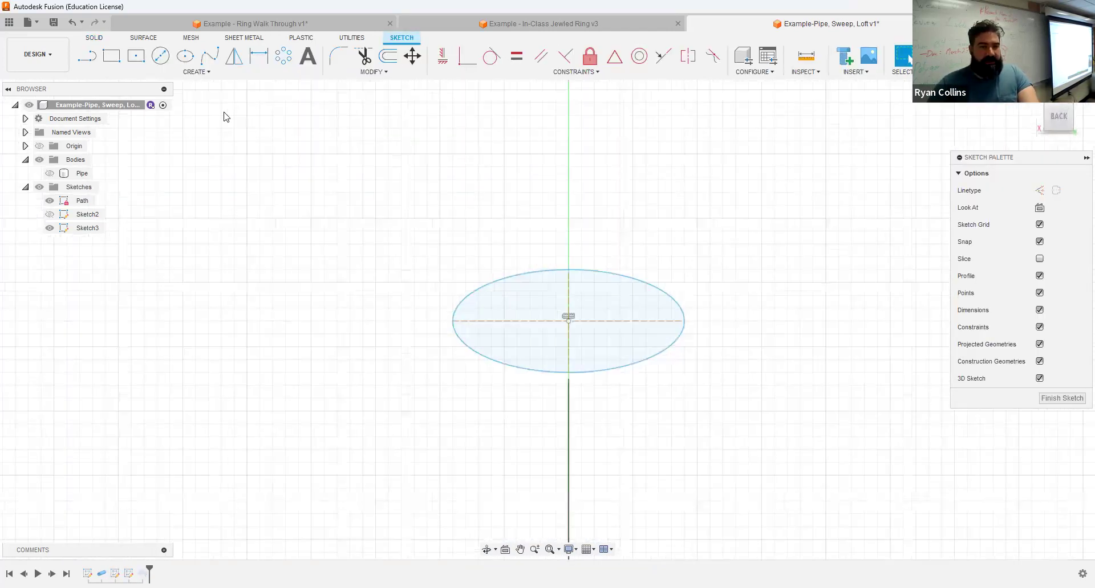
pyautogui.click(161, 56)
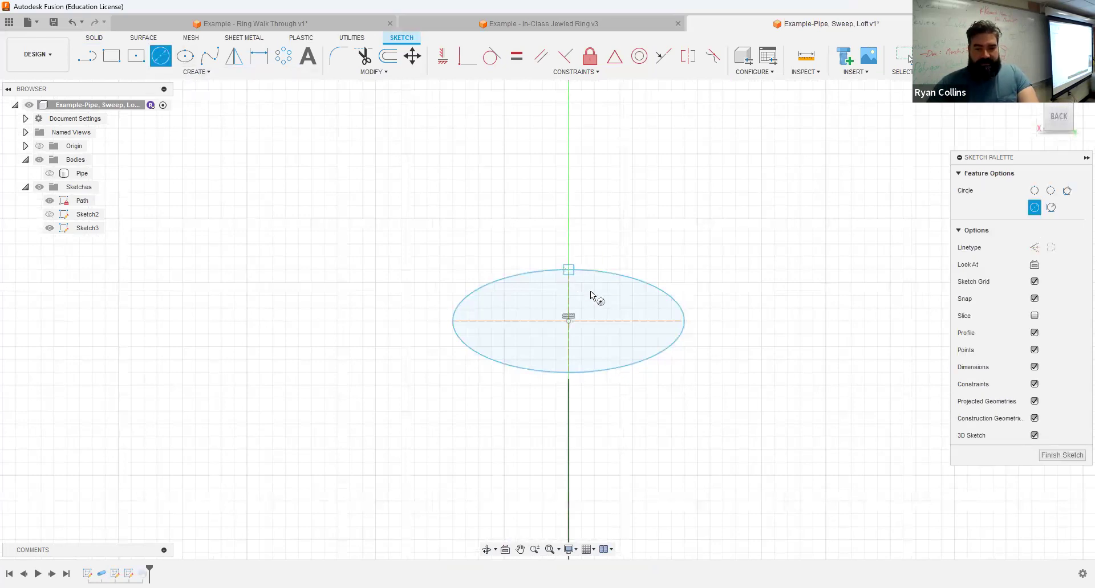
pyautogui.click(568, 270)
pyautogui.write('4')
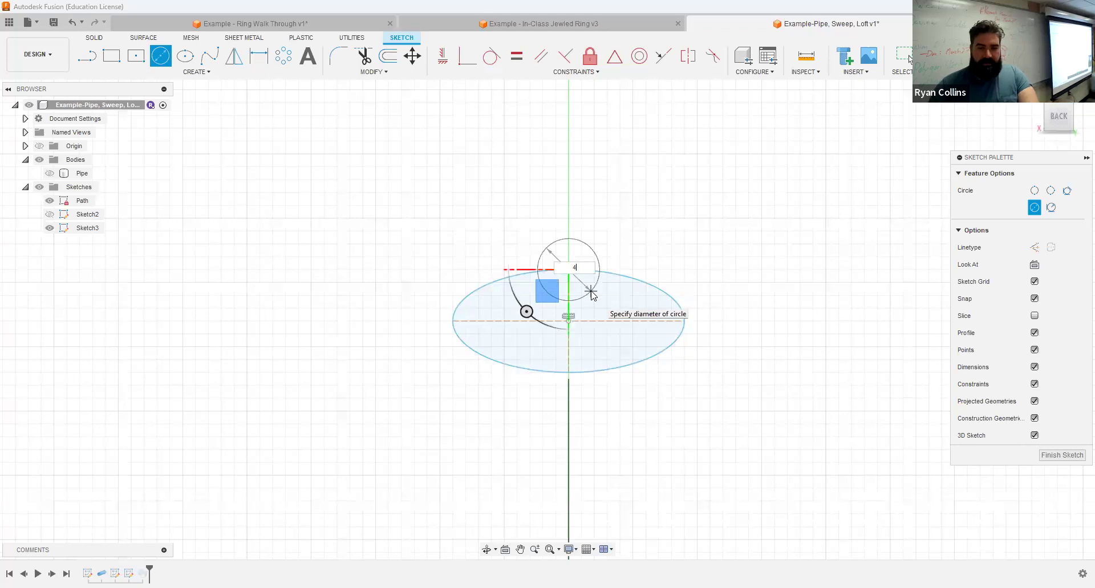
pyautogui.press('Return')
pyautogui.click(932, 55)
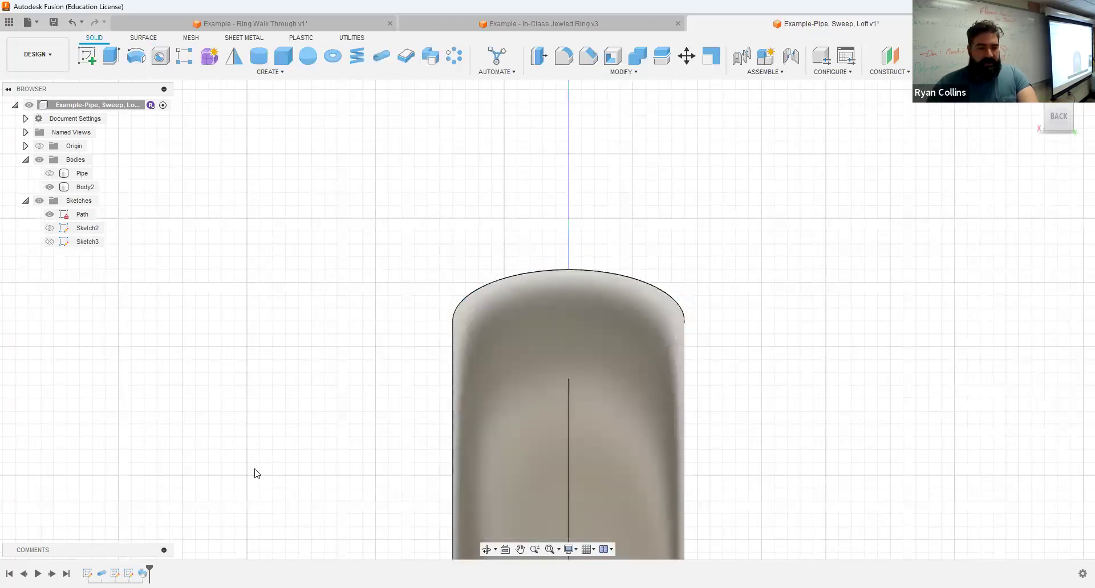
# Edit the sweep to exclude the small circle's lower half from the profile, cutting a groove around the outside of the ring
pyautogui.rightClick(143, 573)
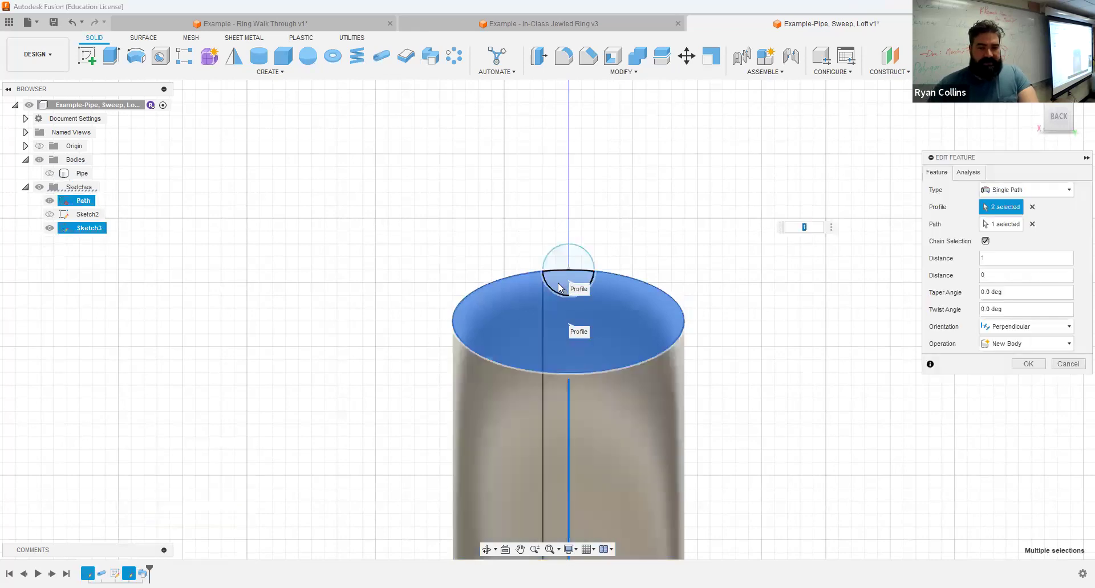
pyautogui.click(568, 283)
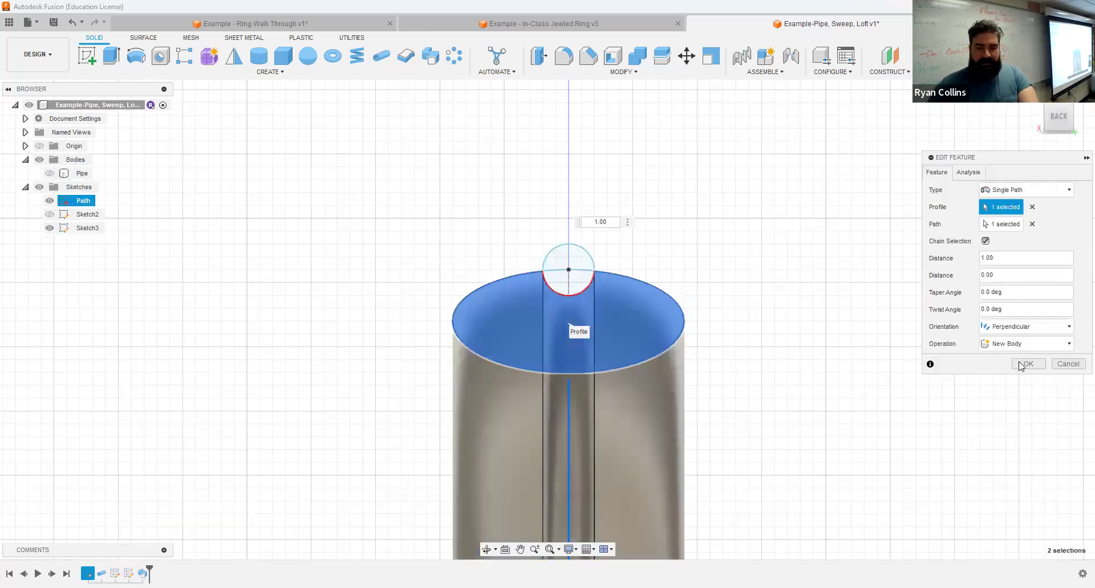
pyautogui.click(1027, 364)
pyautogui.keyDown('shift'); pyautogui.moveTo(855, 331); pyautogui.dragTo(569, 124, button='middle'); pyautogui.keyUp('shift')
pyautogui.scroll(-4, 684, 317)
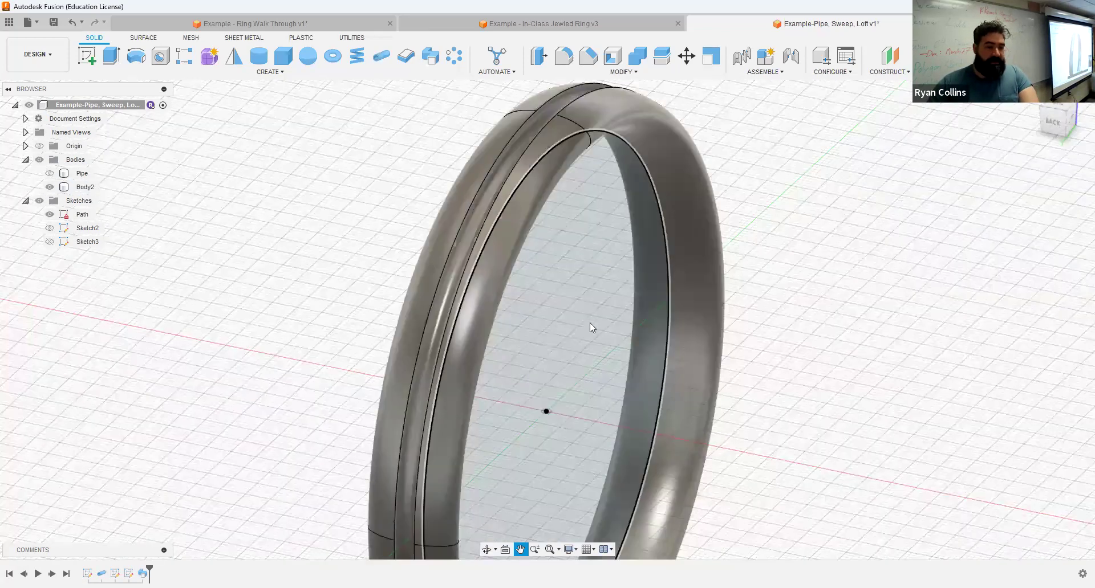
pyautogui.scroll(-3, 691, 264)
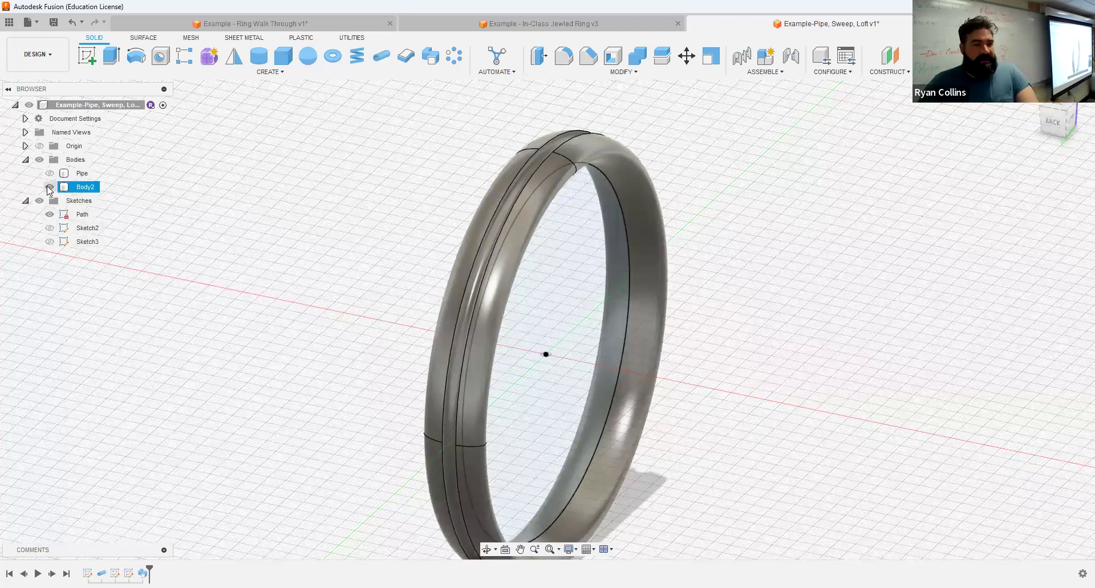
# Rename the swept ring body as Sweep, hide it, and show the ellipse sketch
pyautogui.doubleClick(86, 187)
pyautogui.write('Sweep')
pyautogui.press('Return')
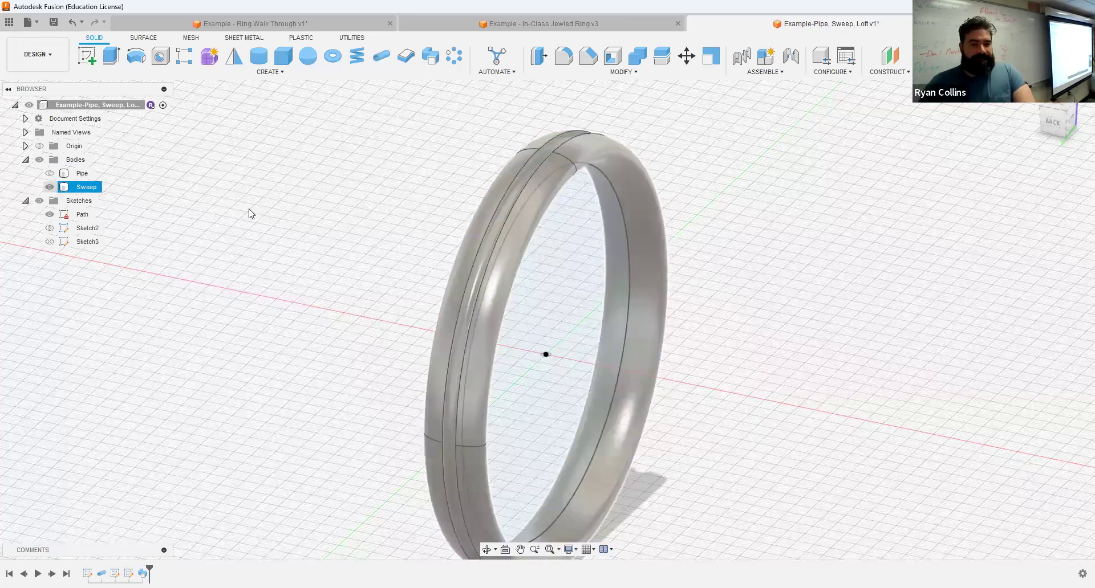
pyautogui.click(50, 187)
pyautogui.click(50, 242)
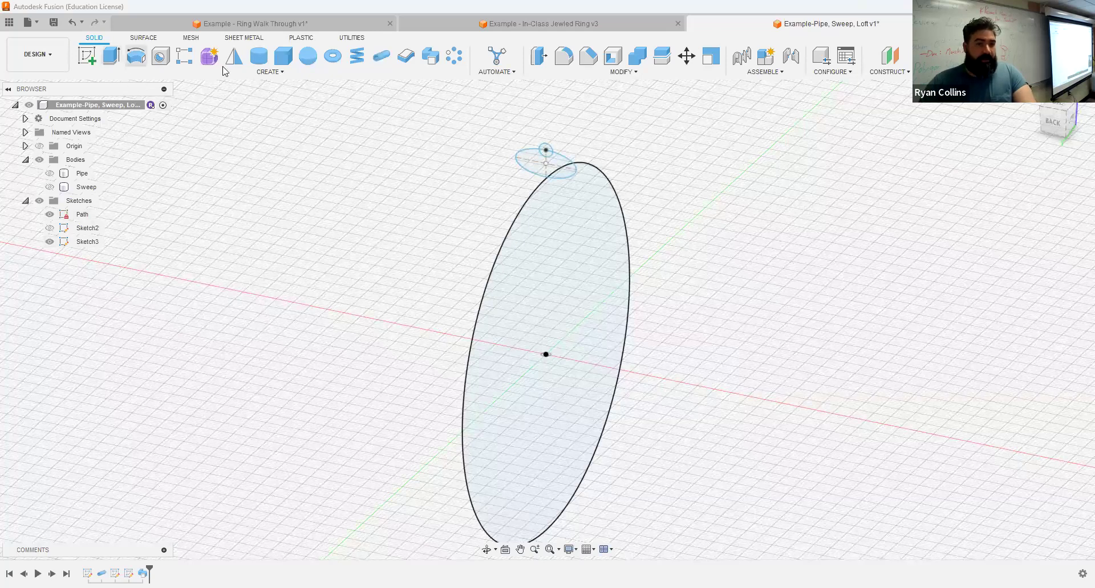
# Sketch a centre rectangle 15 mm wide and 3 mm high on the front plane just below the path circle's bottom, and finish the sketch
pyautogui.click(94, 59)
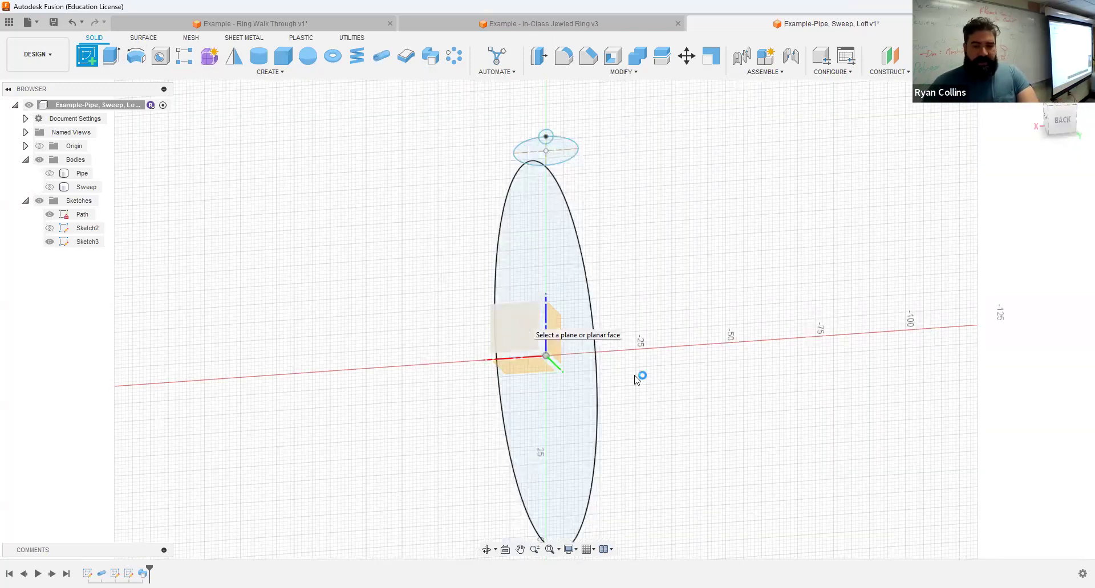
pyautogui.click(524, 321)
pyautogui.scroll(5, 506, 356)
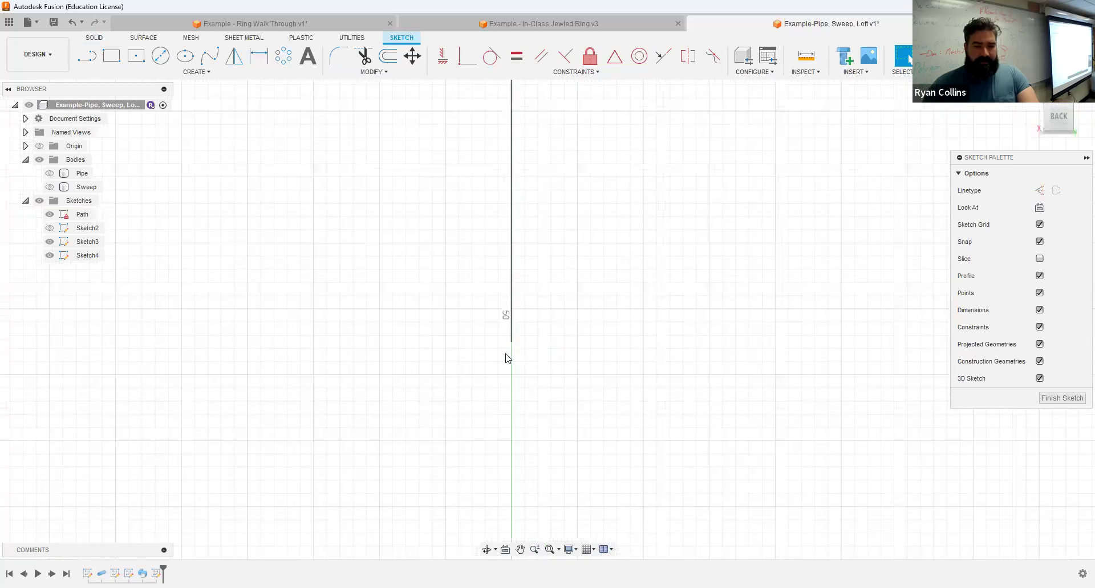
pyautogui.click(137, 57)
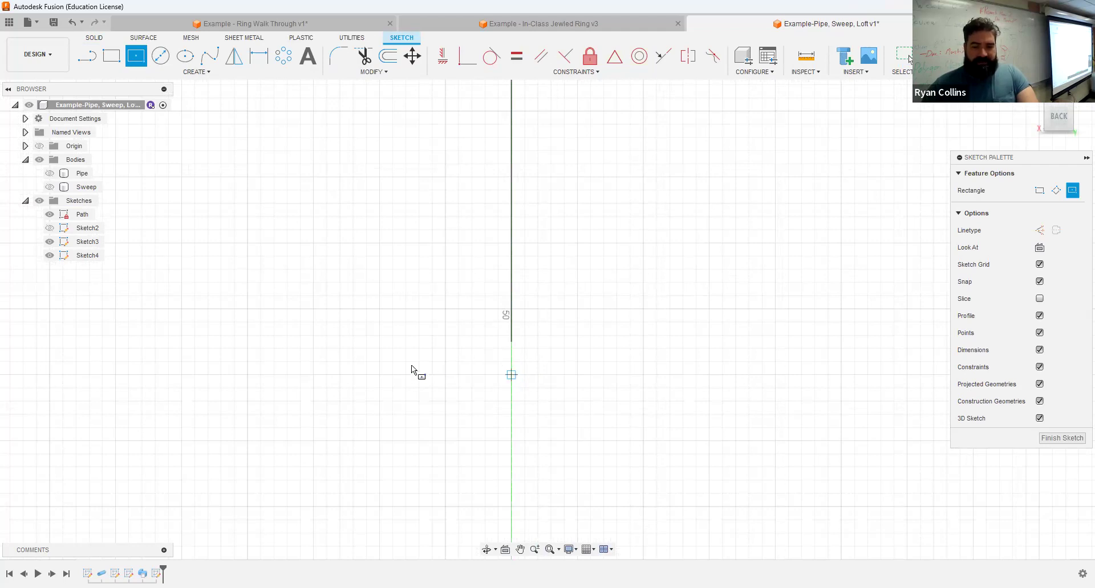
pyautogui.write('3')
pyautogui.press('Tab')
pyautogui.write('15')
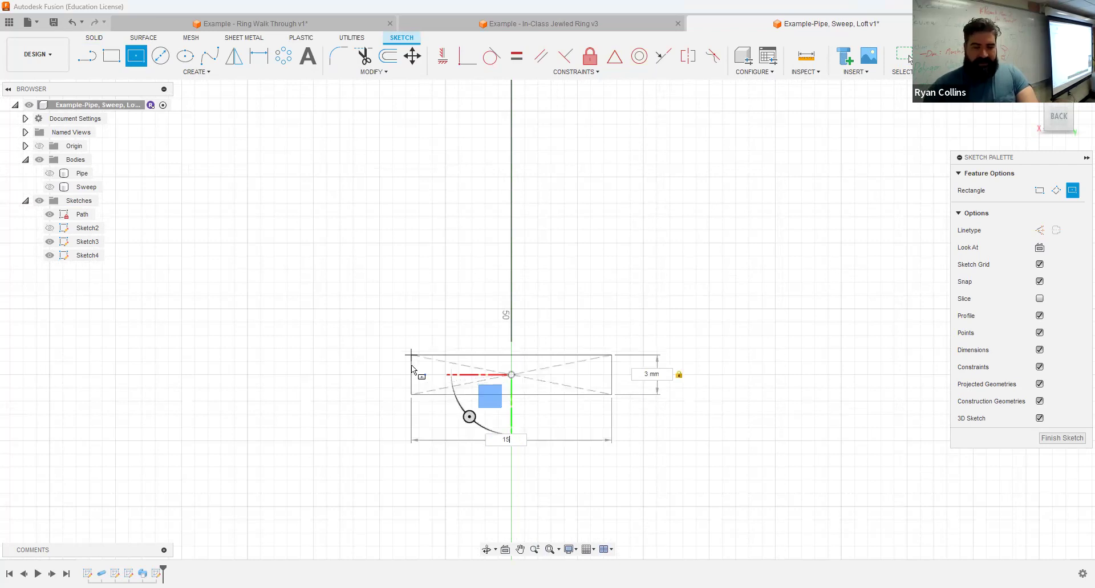
pyautogui.press('Tab')
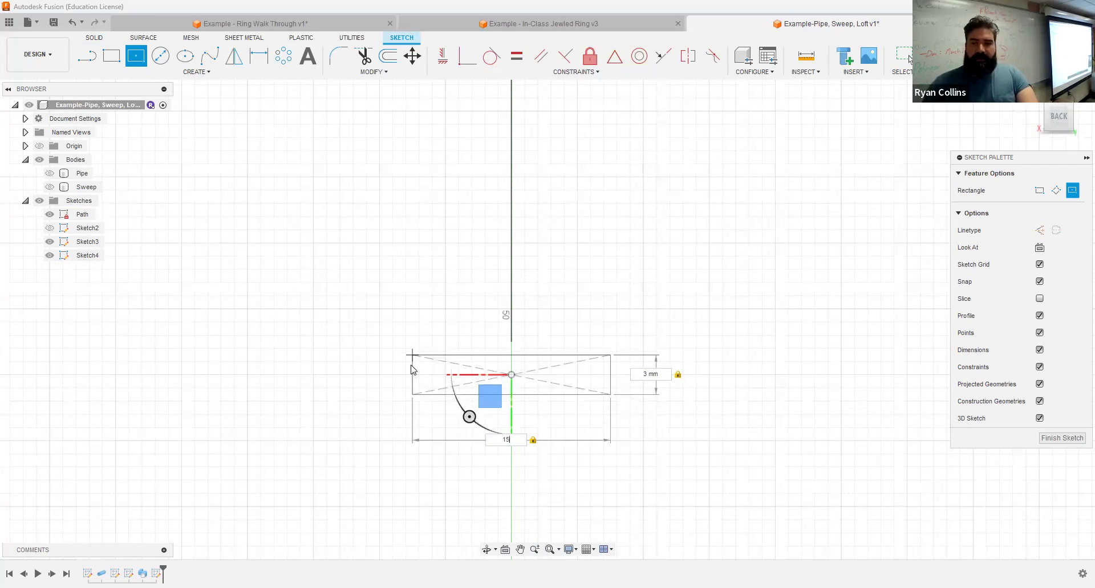
pyautogui.press('Return')
pyautogui.scroll(-5, 818, 337)
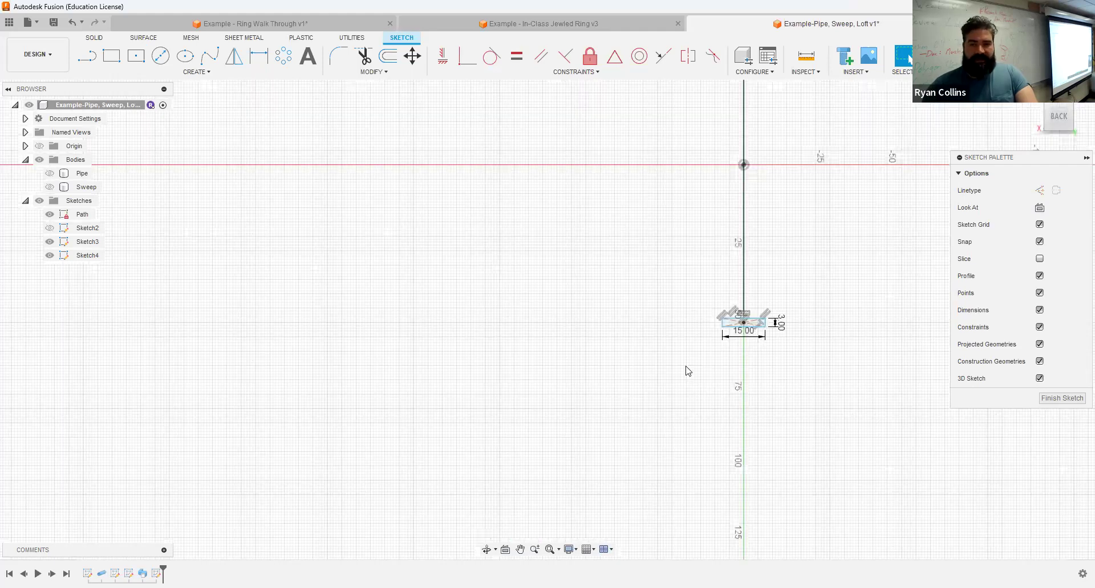
pyautogui.moveTo(802, 184); pyautogui.dragTo(689, 371, button='middle')
pyautogui.scroll(-2, 689, 371)
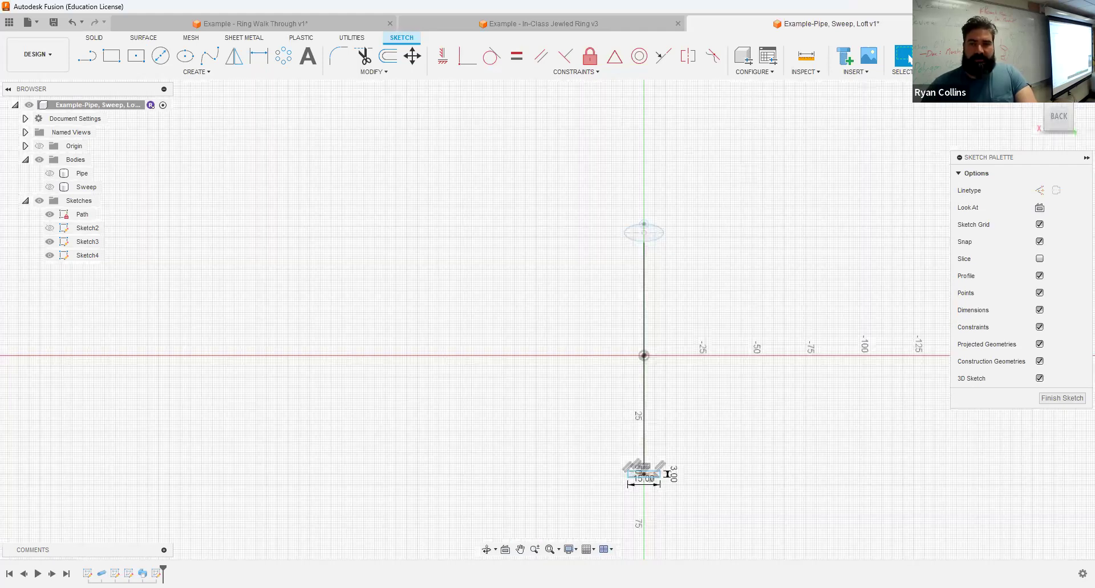
pyautogui.click(958, 56)
# Start a loft using the notched ellipse region above the path circle and the rectangle below it as profiles
pyautogui.moveTo(756, 213)
pyautogui.keyDown('shift'); pyautogui.mouseDown(button='middle')
pyautogui.moveTo(794, 214)
pyautogui.moveTo(787, 206)
pyautogui.mouseUp(button='middle'); pyautogui.keyUp('shift')
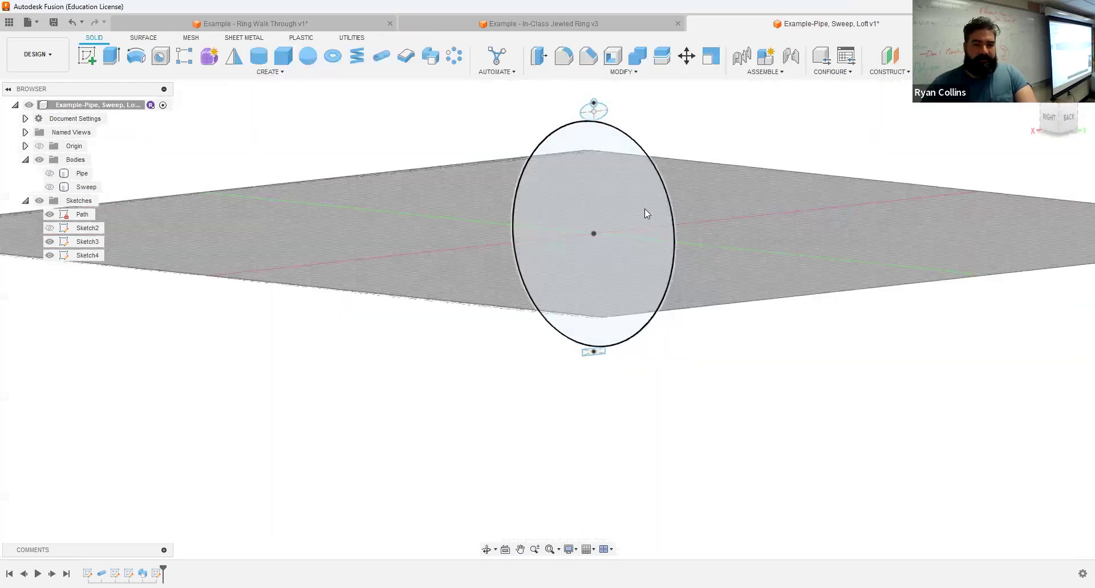
pyautogui.click(271, 72)
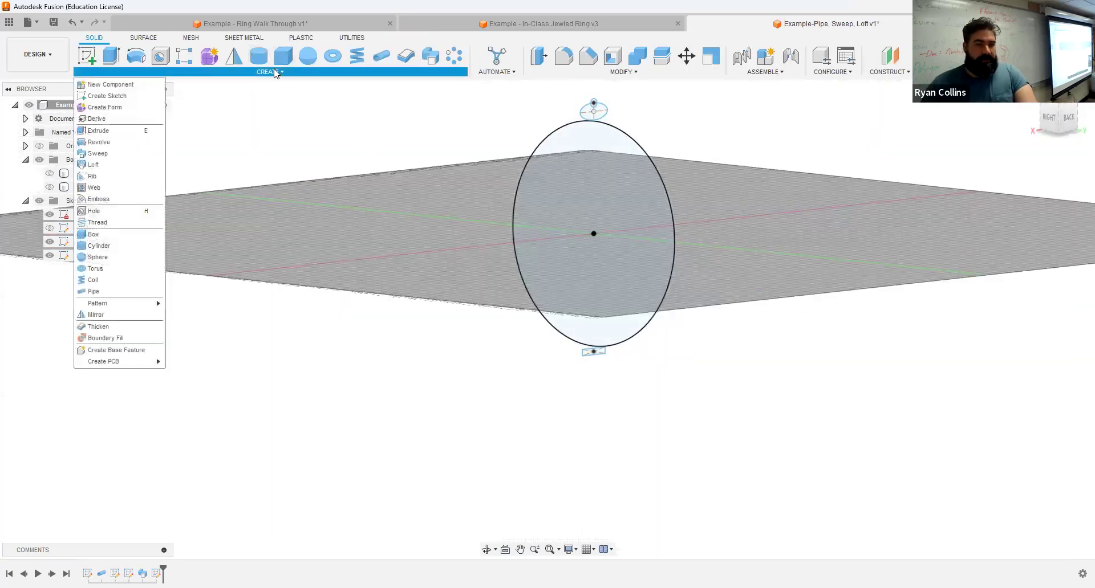
pyautogui.click(94, 166)
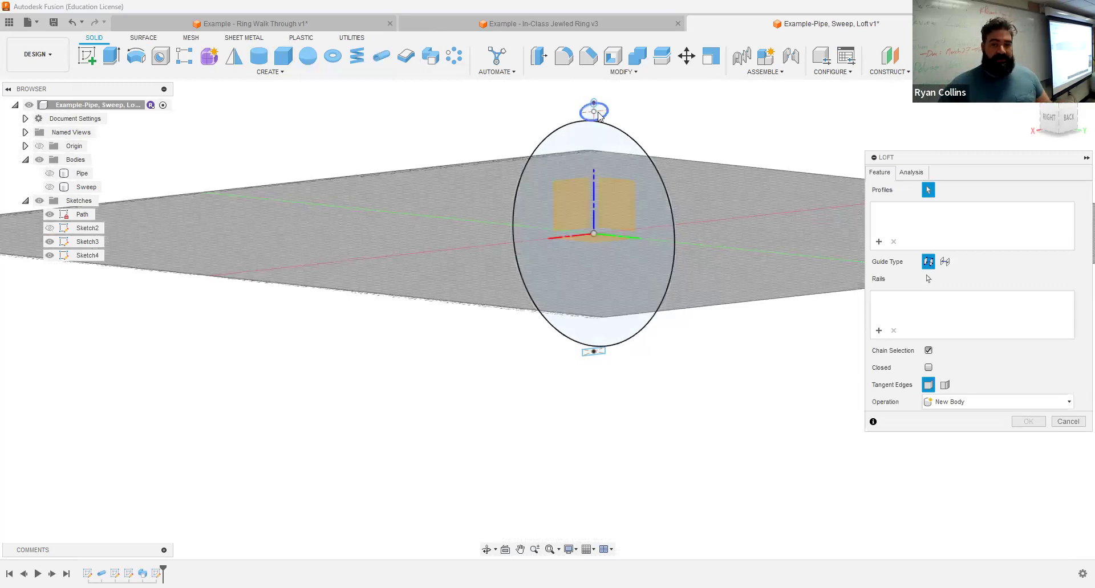
pyautogui.scroll(3, 611, 117)
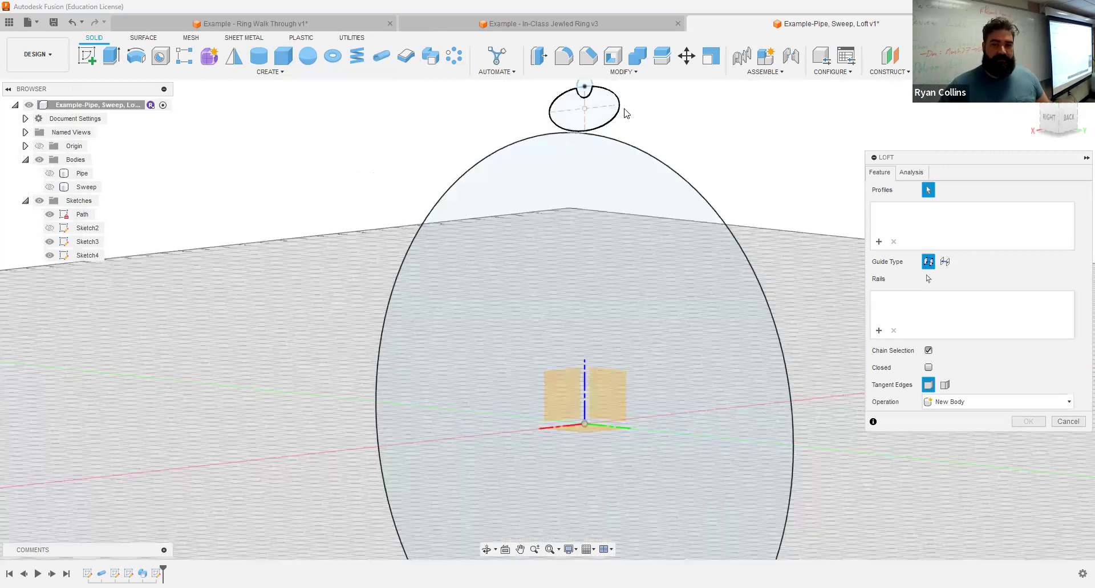
pyautogui.click(604, 111)
pyautogui.scroll(-3, 656, 171)
pyautogui.moveTo(679, 217); pyautogui.dragTo(583, 41, button='middle')
pyautogui.scroll(3, 523, 435)
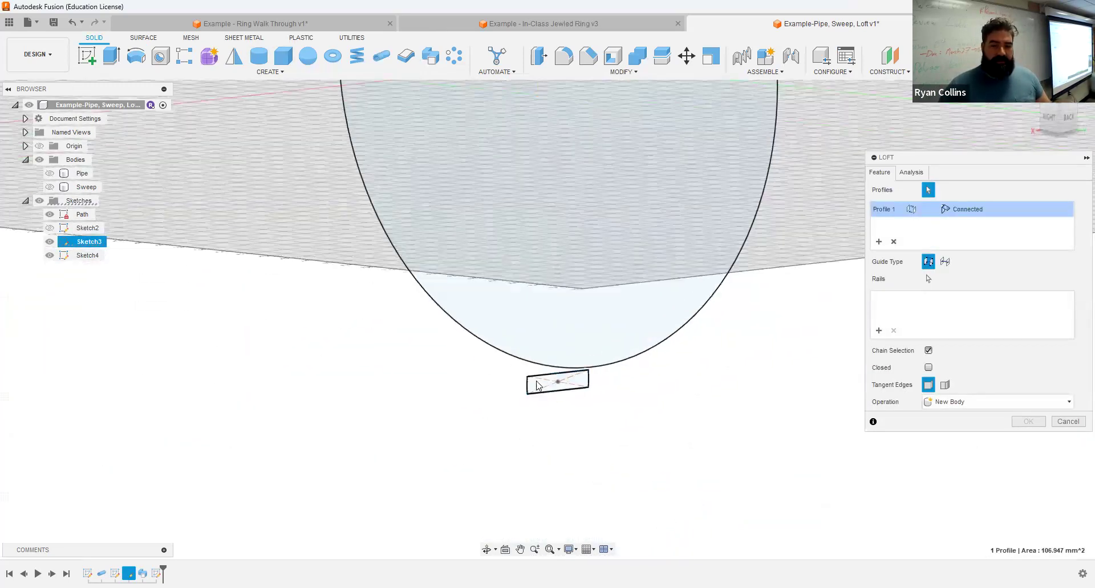
pyautogui.click(537, 386)
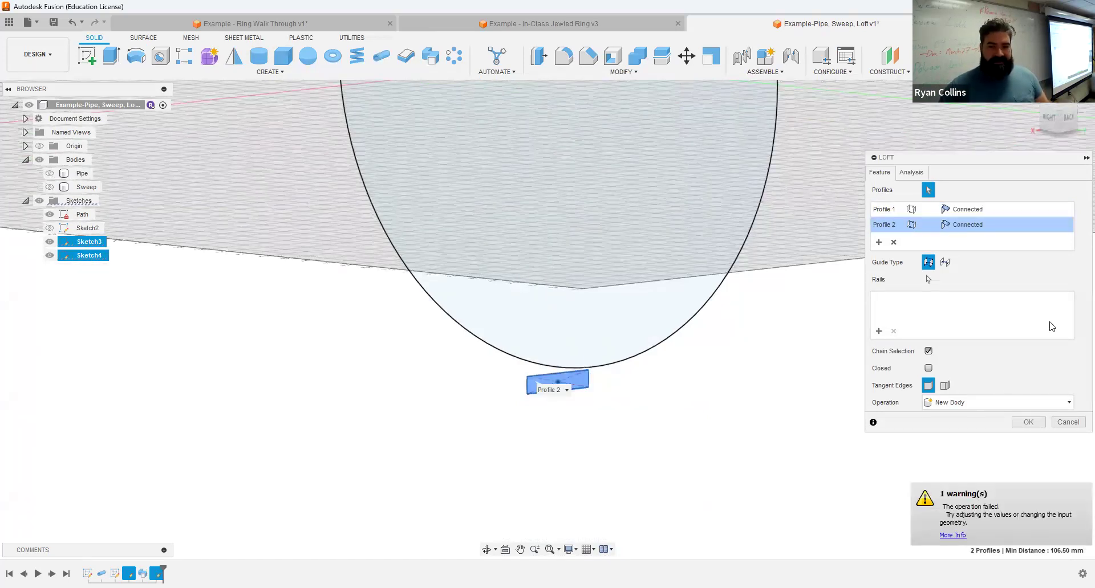
# Guide the loft with the path circle as its centerline and create the half ring as a new body
pyautogui.scroll(-5, 788, 419)
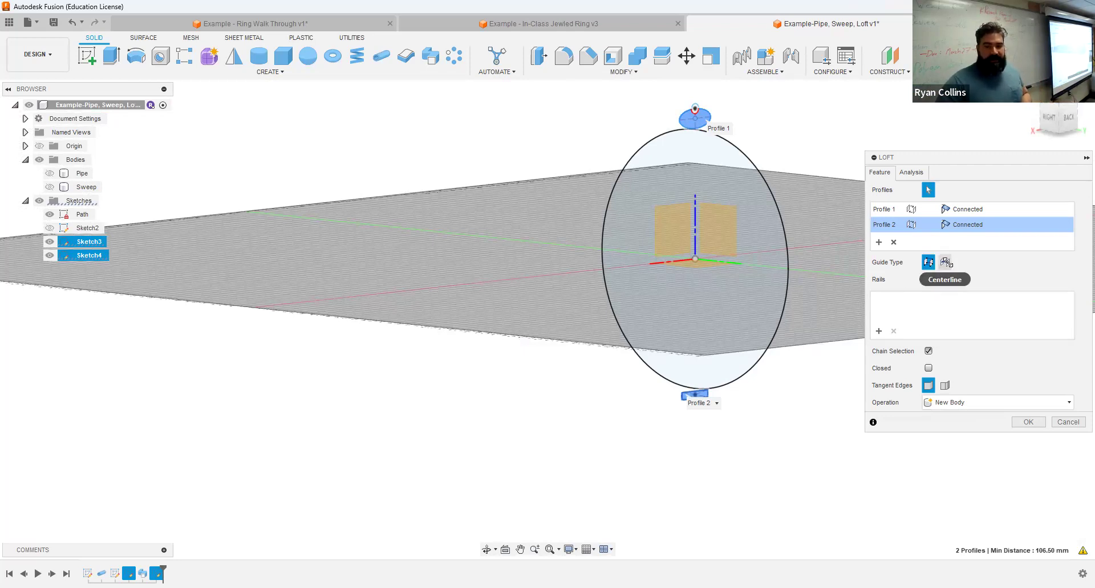
pyautogui.click(945, 262)
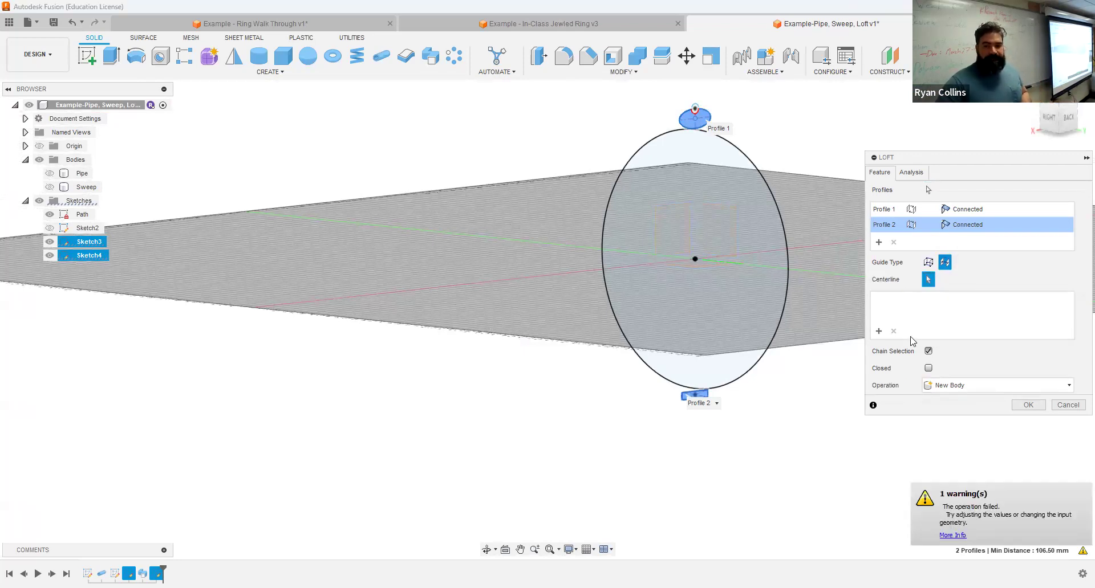
pyautogui.click(786, 260)
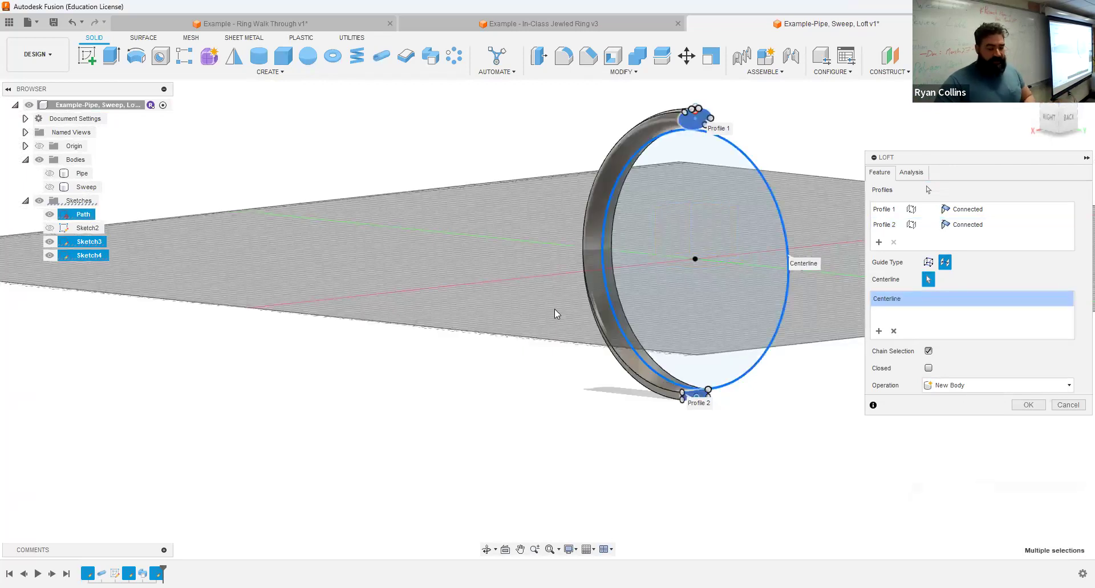
pyautogui.keyDown('shift'); pyautogui.moveTo(555, 314); pyautogui.dragTo(577, 312, button='middle'); pyautogui.keyUp('shift')
pyautogui.keyDown('shift'); pyautogui.moveTo(641, 305); pyautogui.dragTo(563, 184, button='middle'); pyautogui.keyUp('shift')
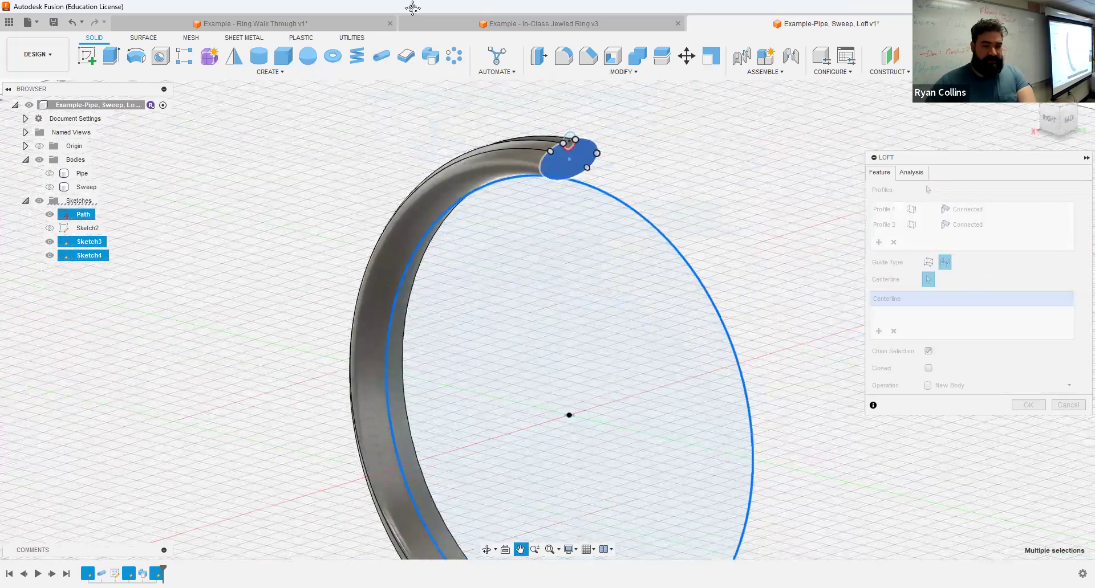
pyautogui.keyDown('shift'); pyautogui.moveTo(551, 398); pyautogui.dragTo(456, 318, button='middle'); pyautogui.keyUp('shift')
pyautogui.keyDown('shift'); pyautogui.moveTo(359, 306); pyautogui.dragTo(405, 436, button='middle'); pyautogui.keyUp('shift')
pyautogui.keyDown('shift'); pyautogui.moveTo(365, 321); pyautogui.dragTo(586, 269, button='middle'); pyautogui.keyUp('shift')
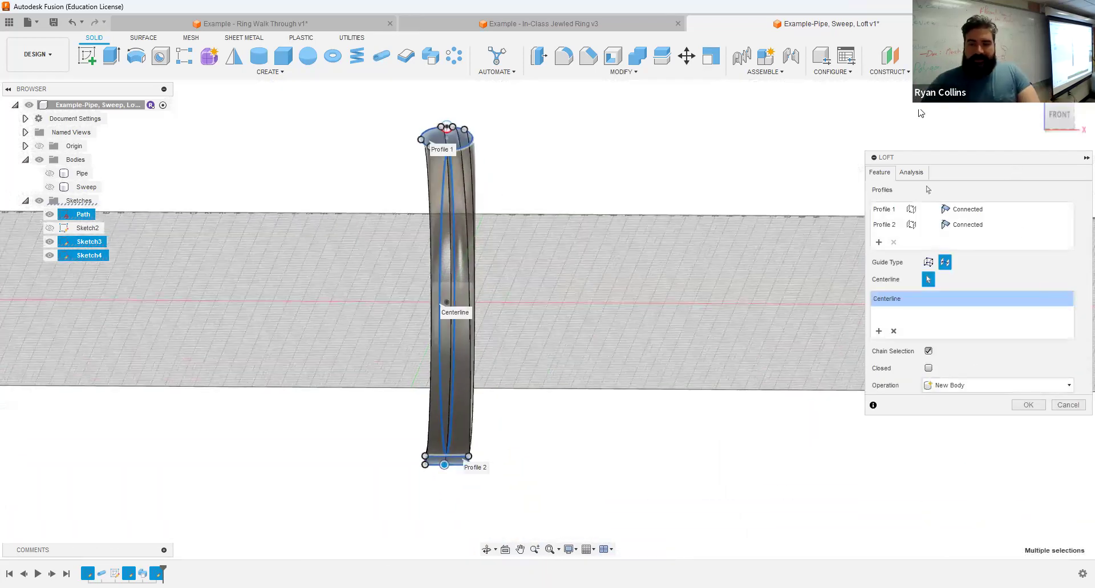
pyautogui.click(937, 348)
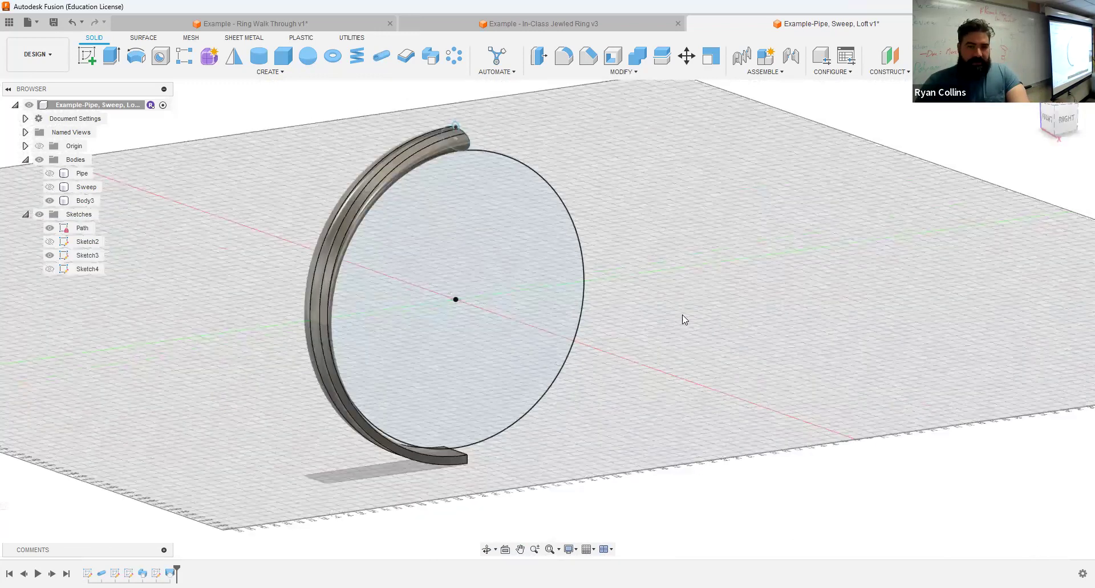
# Mirror the lofted half-ring body across the XZ origin plane as a new body to complete the ring
pyautogui.keyDown('shift'); pyautogui.moveTo(678, 318); pyautogui.dragTo(630, 307, button='middle'); pyautogui.keyUp('shift')
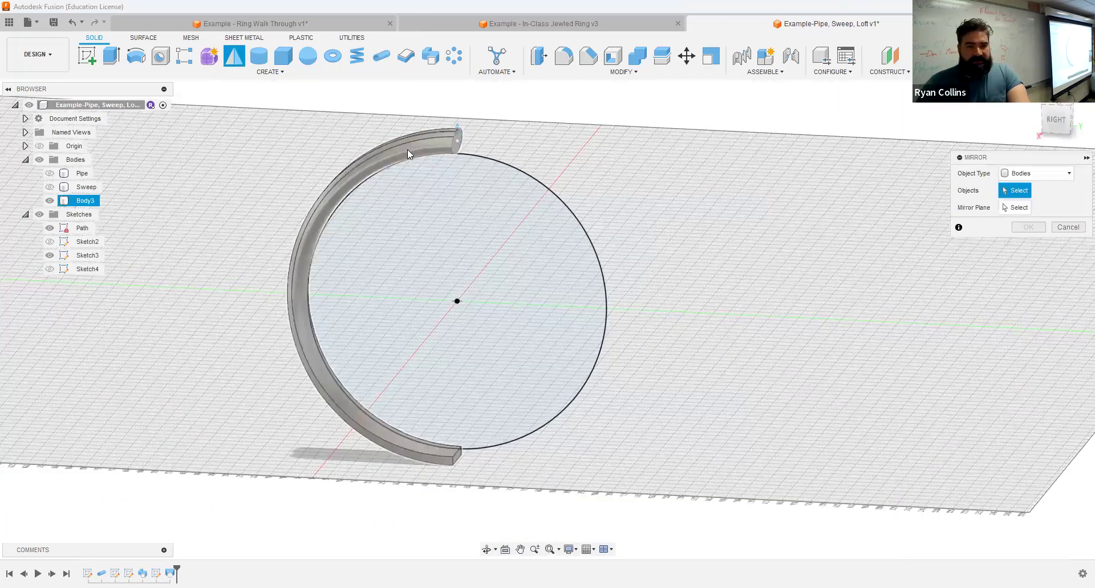
pyautogui.click(1006, 206)
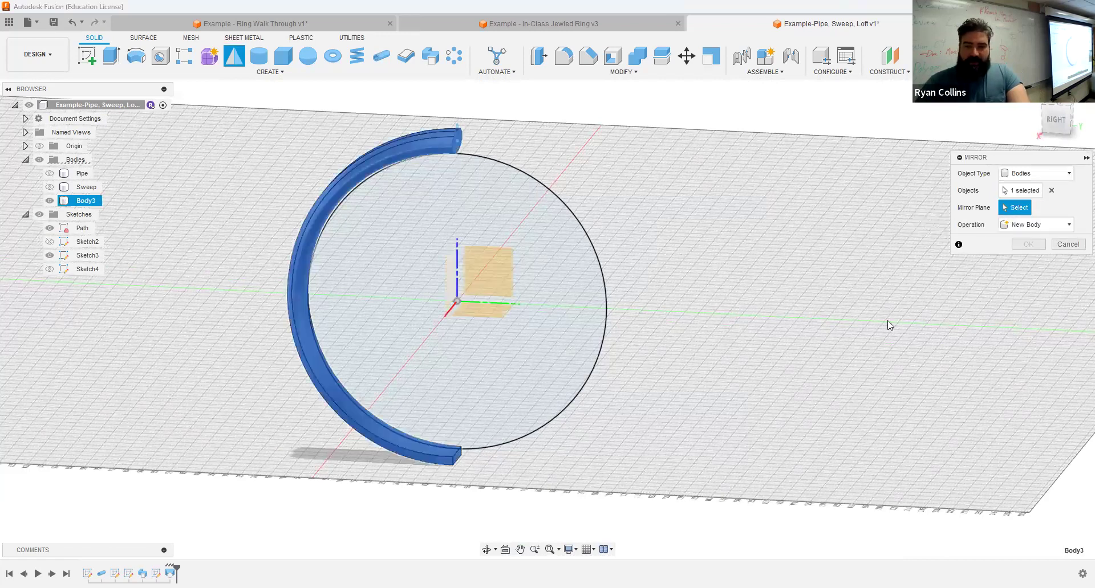
pyautogui.click(1038, 228)
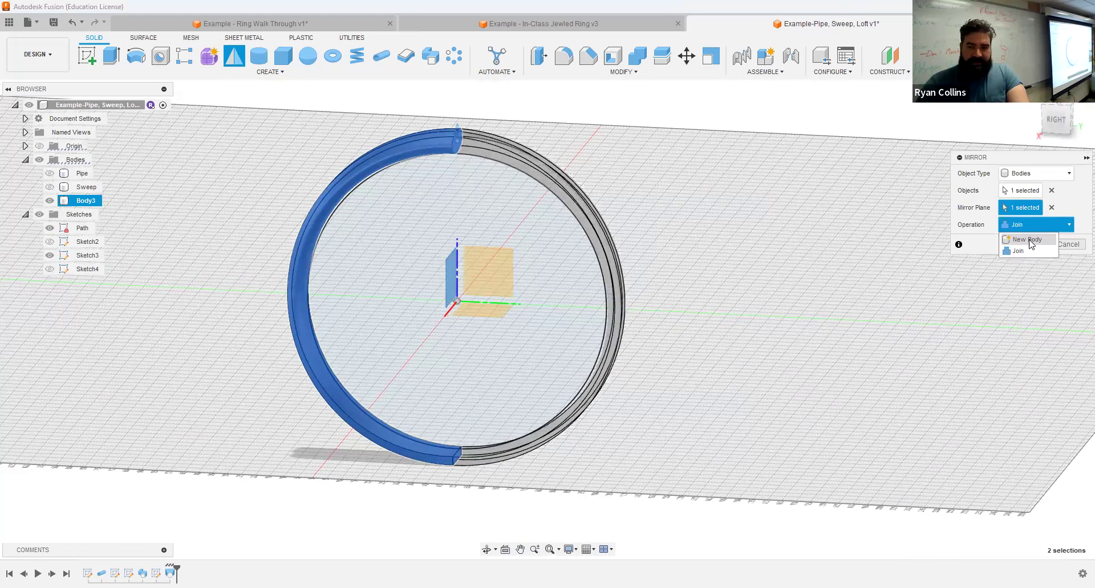
pyautogui.click(1026, 240)
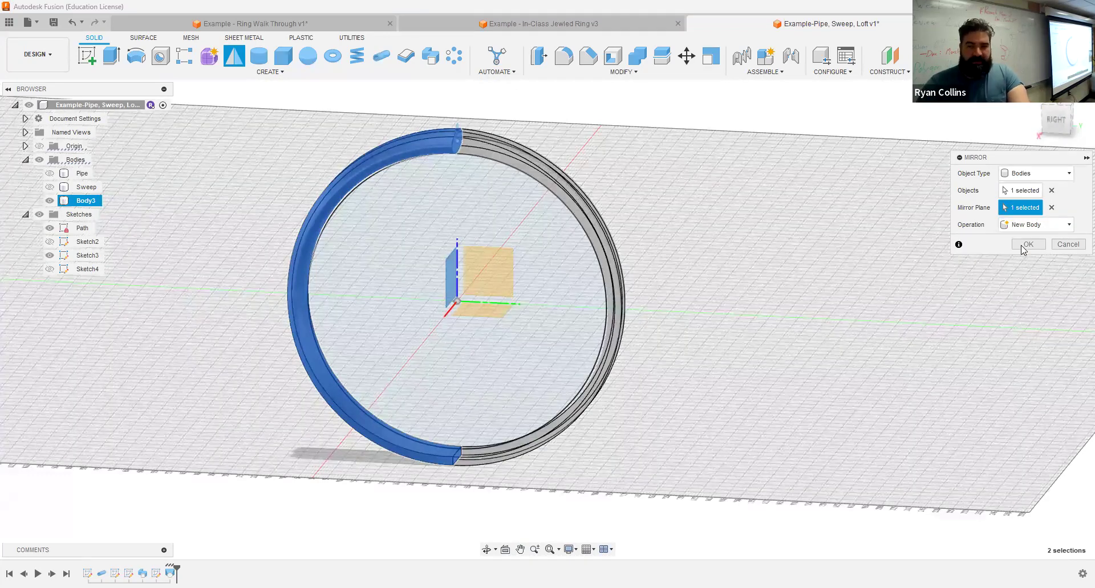
pyautogui.click(1026, 245)
pyautogui.keyDown('shift'); pyautogui.moveTo(744, 355); pyautogui.dragTo(850, 352, button='middle'); pyautogui.keyUp('shift')
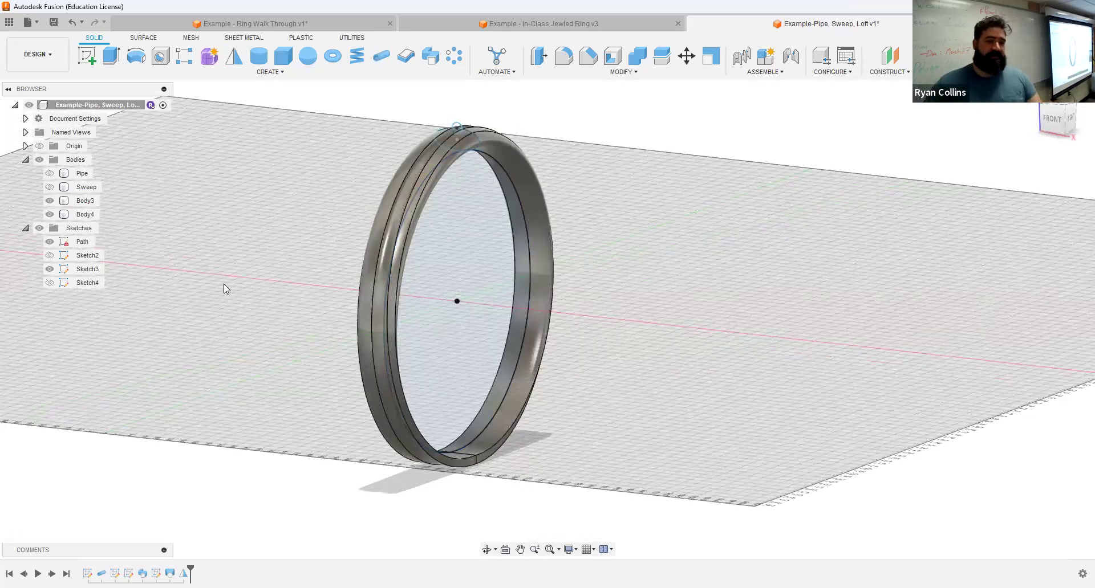
# Rename the original lofted half as Loft 1 and the mirrored half as Loft 2
pyautogui.click(84, 205)
pyautogui.click(91, 202)
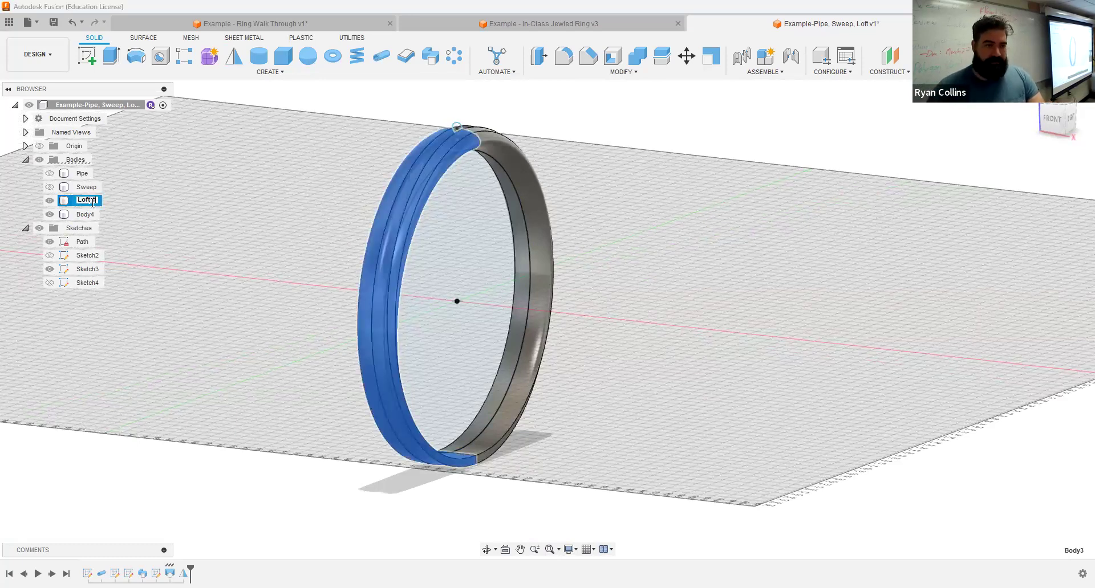
pyautogui.press('Return')
pyautogui.click(85, 215)
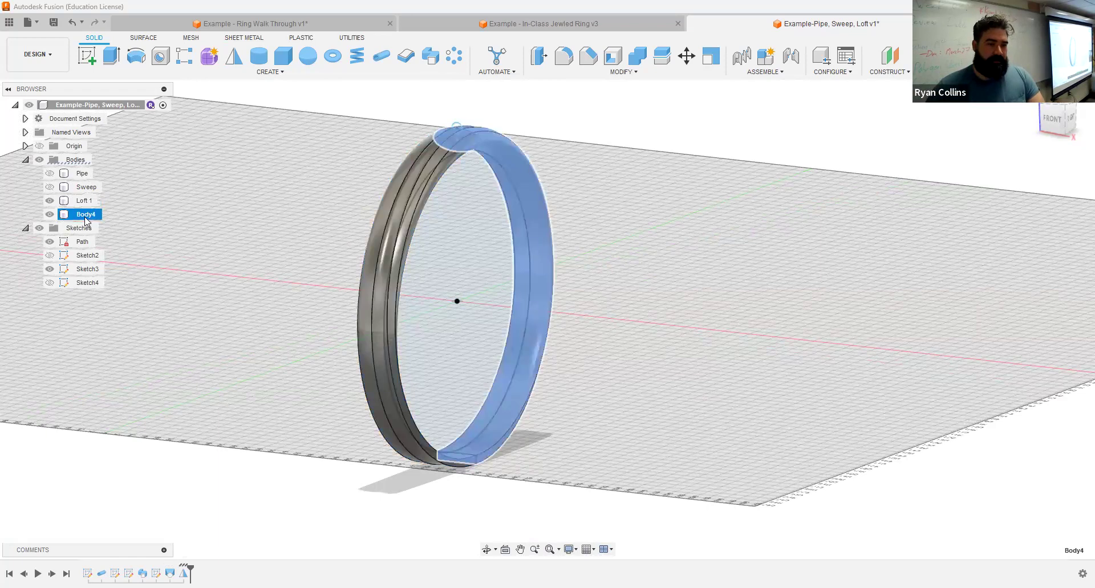
pyautogui.click(85, 217)
pyautogui.write('Loft 2')
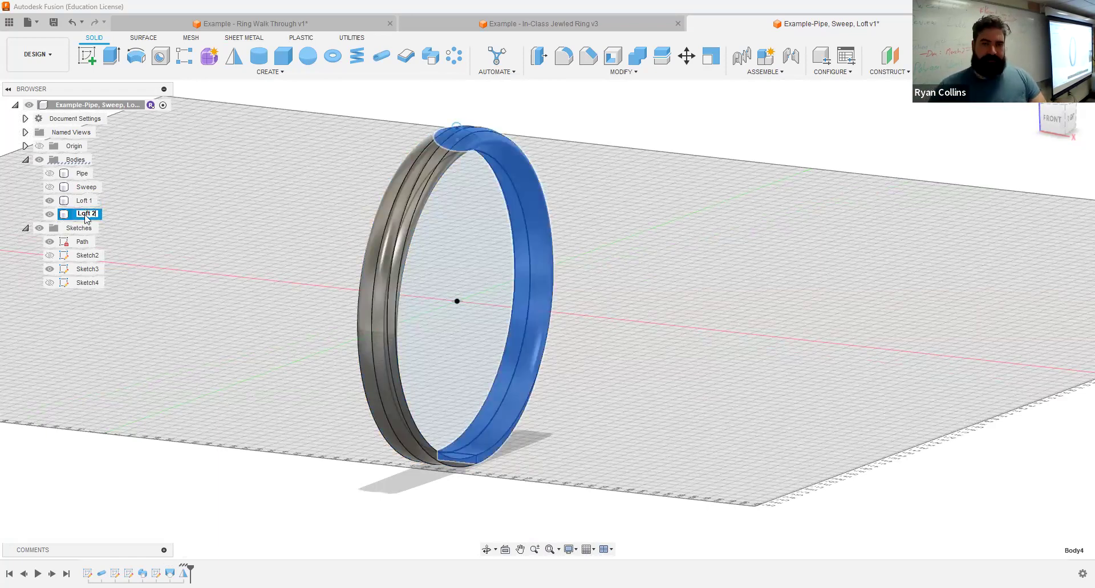
pyautogui.press('Return')
pyautogui.click(728, 292)
# Hide the Loft 2 body and the Path sketch, and turn on component colour display
pyautogui.keyDown('shift'); pyautogui.moveTo(728, 291); pyautogui.dragTo(981, 232, button='middle'); pyautogui.keyUp('shift')
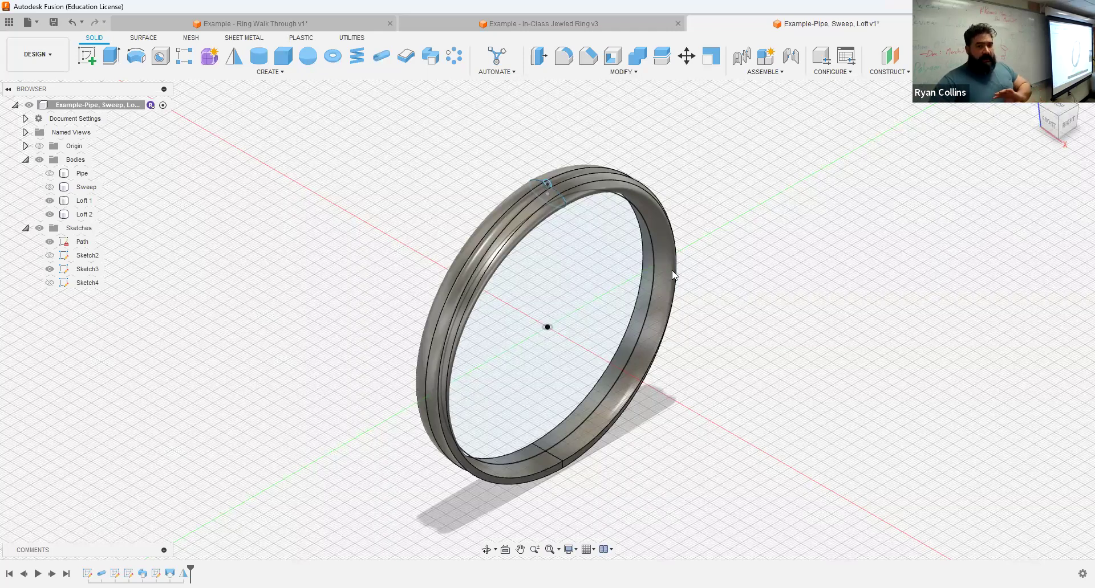
pyautogui.scroll(3, 527, 256)
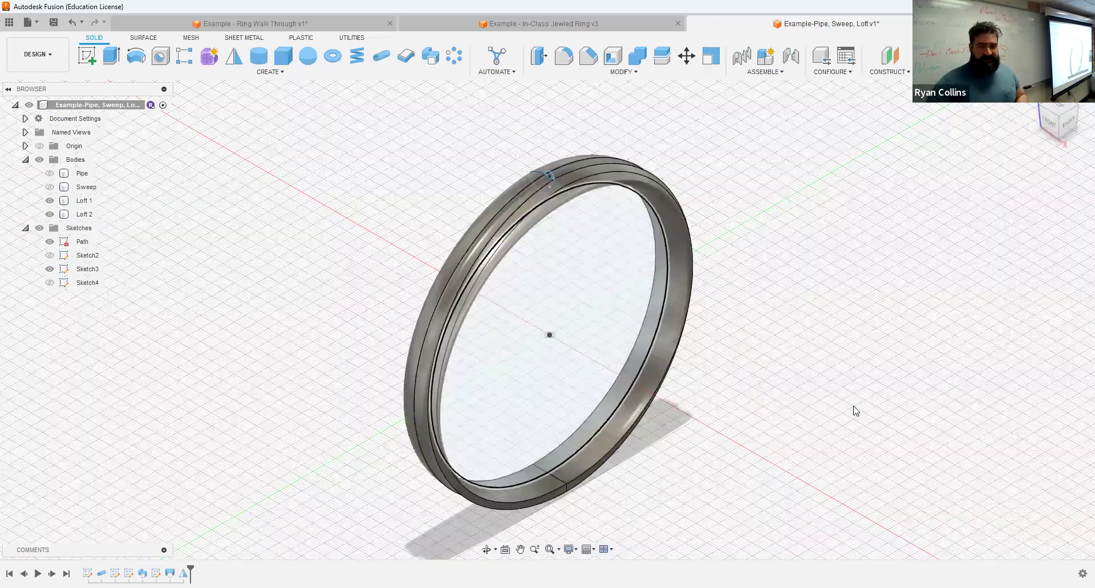
pyautogui.click(49, 214)
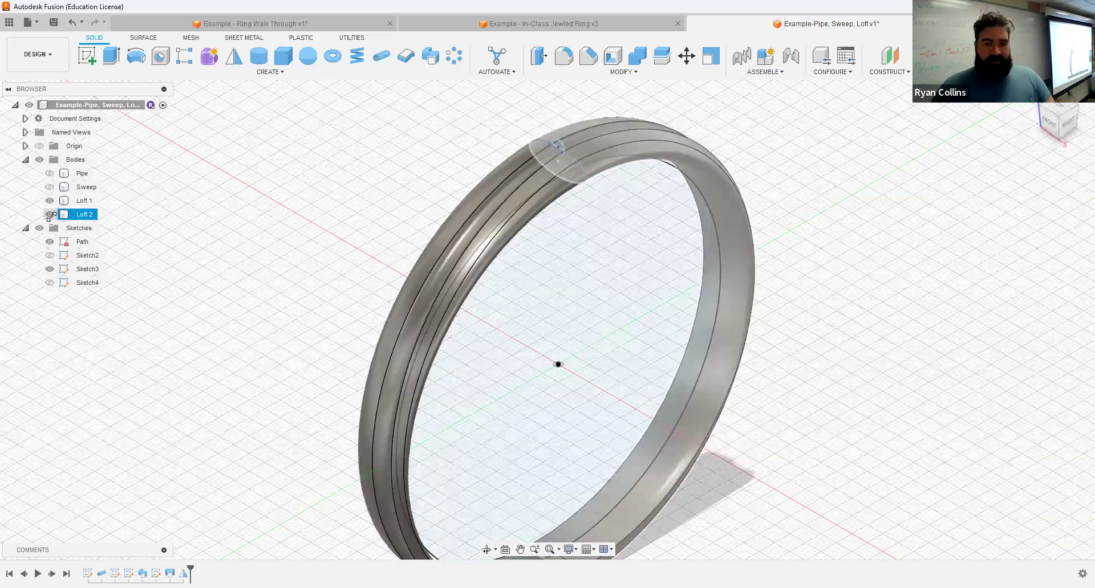
pyautogui.click(49, 215)
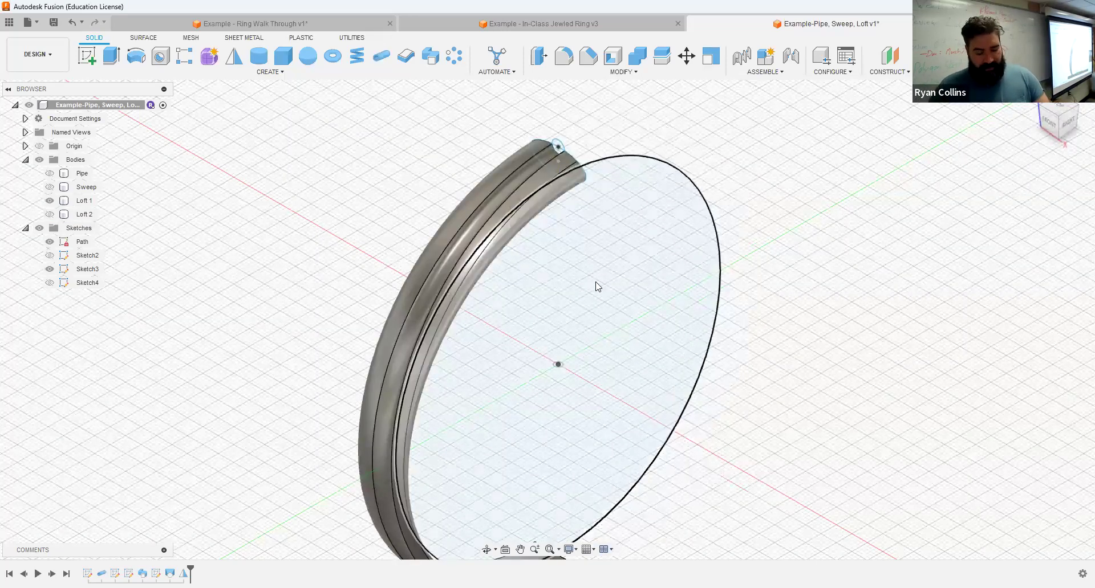
pyautogui.hotkey('shift', 'n')
pyautogui.moveTo(671, 415); pyautogui.dragTo(674, 318, button='middle')
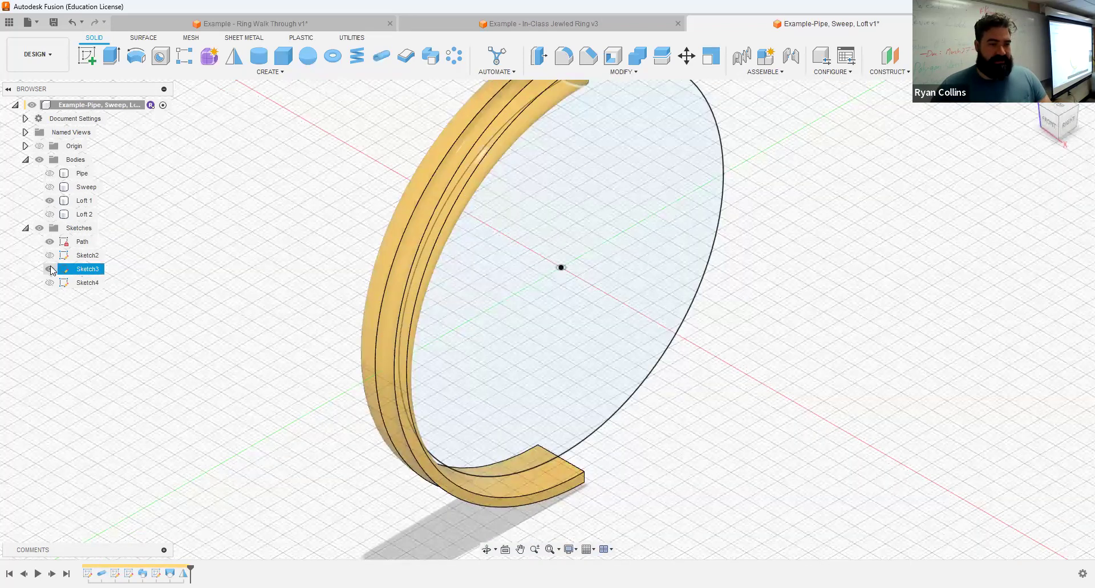
pyautogui.click(49, 242)
# Examine how the Loft 1 half ring changes shape from its notched elliptical end to its rectangular end
pyautogui.click(604, 334)
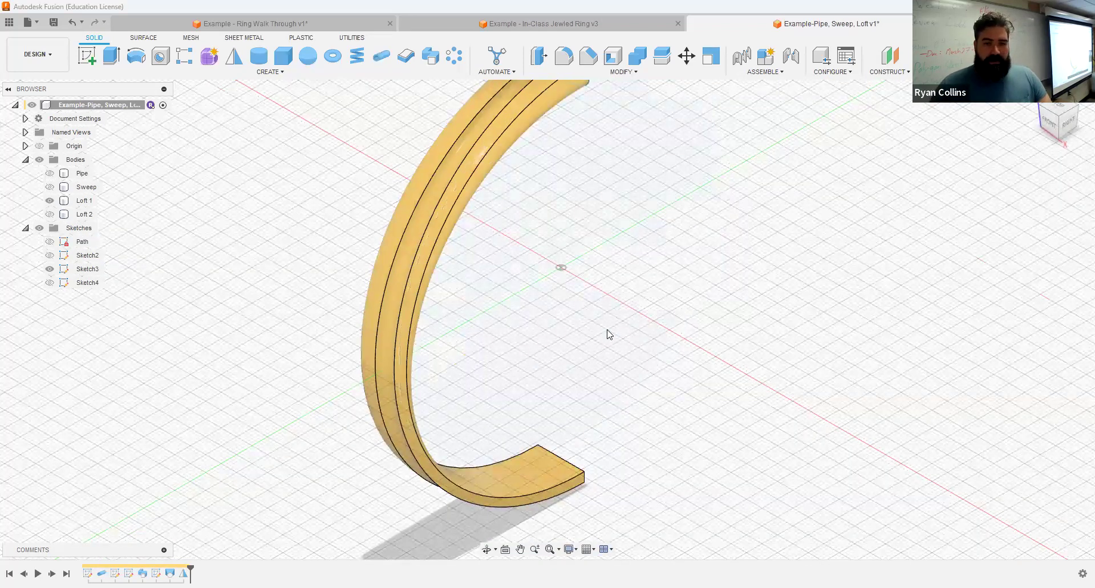
pyautogui.keyDown('shift'); pyautogui.moveTo(650, 271); pyautogui.dragTo(609, 268, button='middle'); pyautogui.keyUp('shift')
pyautogui.moveTo(519, 189); pyautogui.dragTo(526, 328, button='middle')
pyautogui.scroll(3, 487, 186)
pyautogui.moveTo(619, 315); pyautogui.dragTo(584, 107, button='middle')
pyautogui.scroll(-3, 608, 393)
pyautogui.moveTo(575, 308); pyautogui.dragTo(552, 392, button='middle')
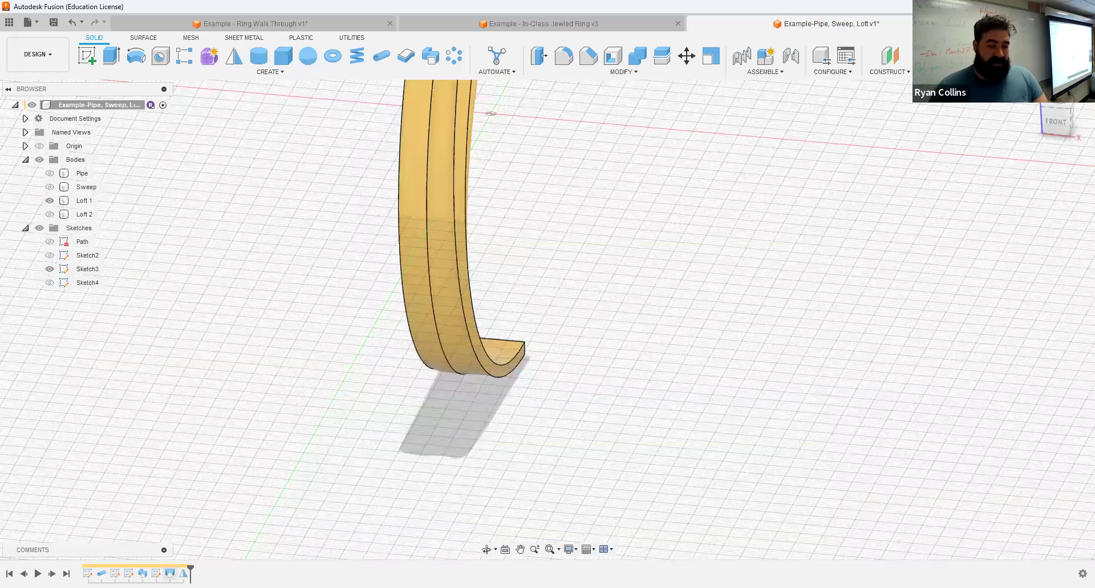
# Open the loft feature for editing, clear its centerline and reselect the path circle as the centerline
pyautogui.rightClick(170, 573)
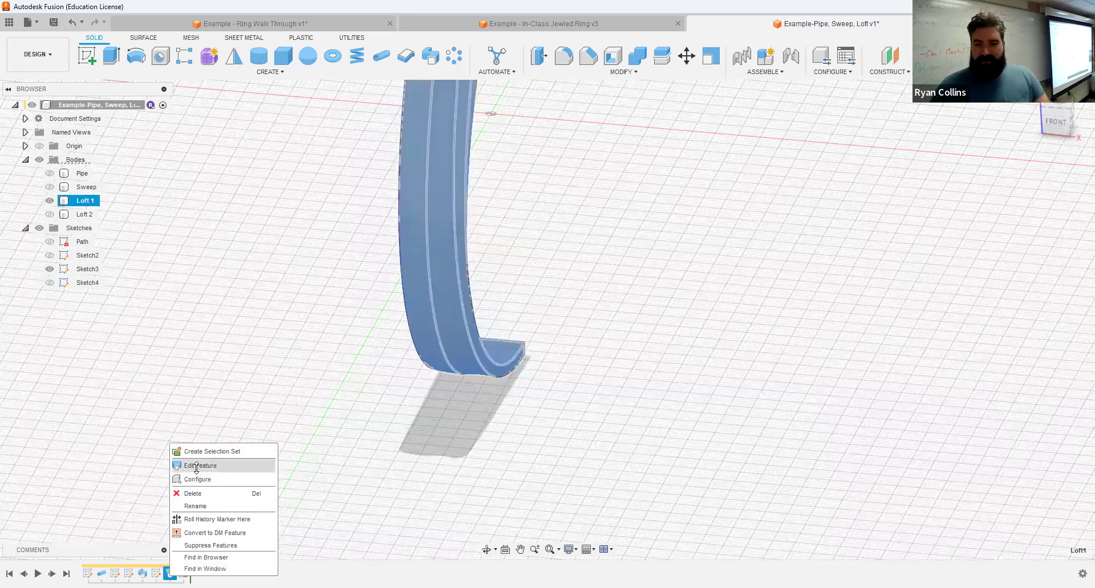
pyautogui.click(196, 467)
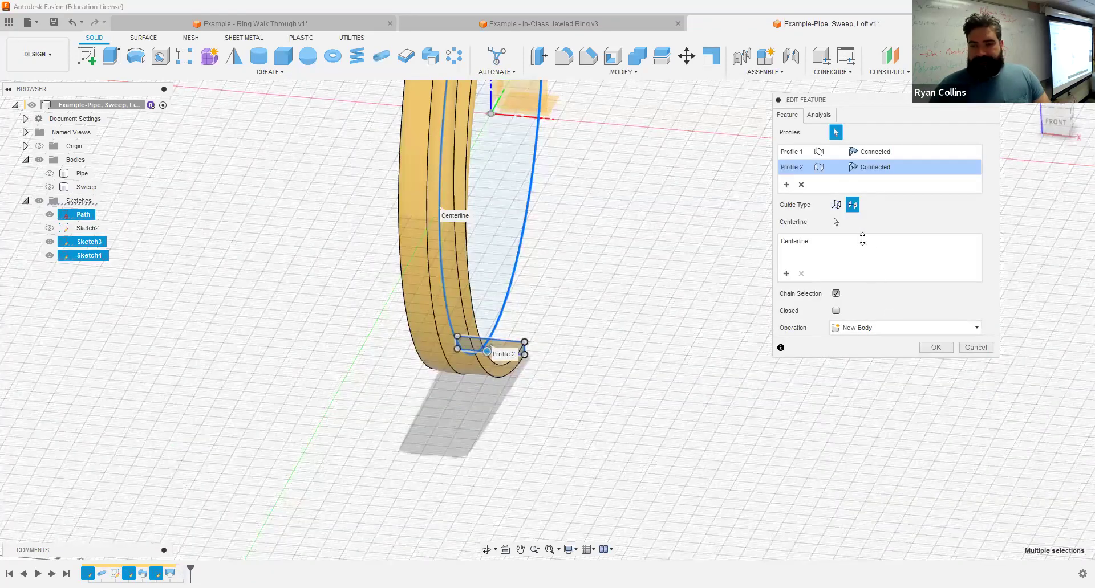
pyautogui.click(836, 222)
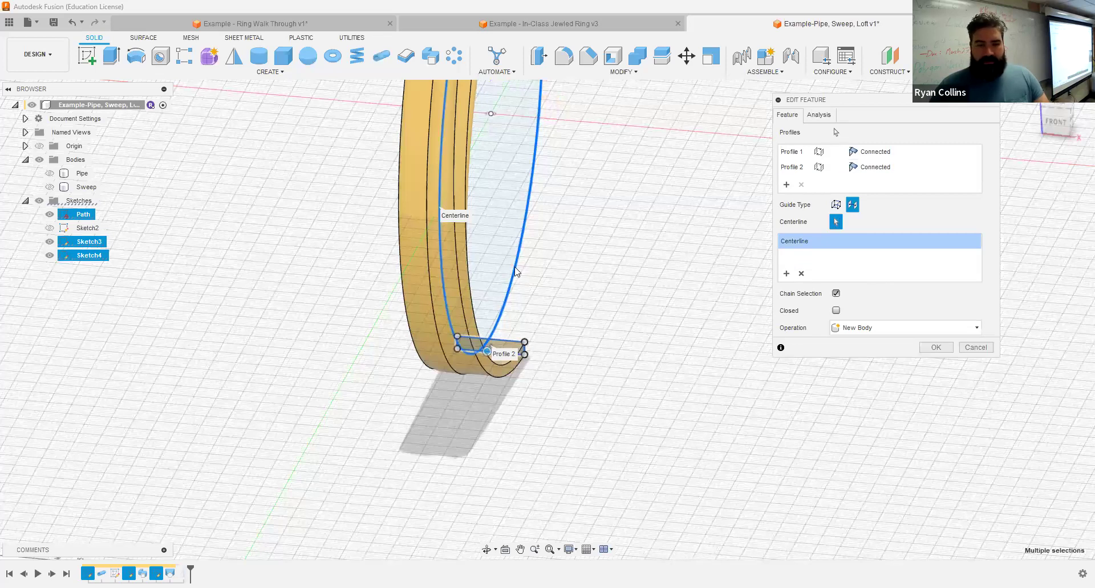
pyautogui.scroll(-5, 581, 277)
pyautogui.click(520, 191)
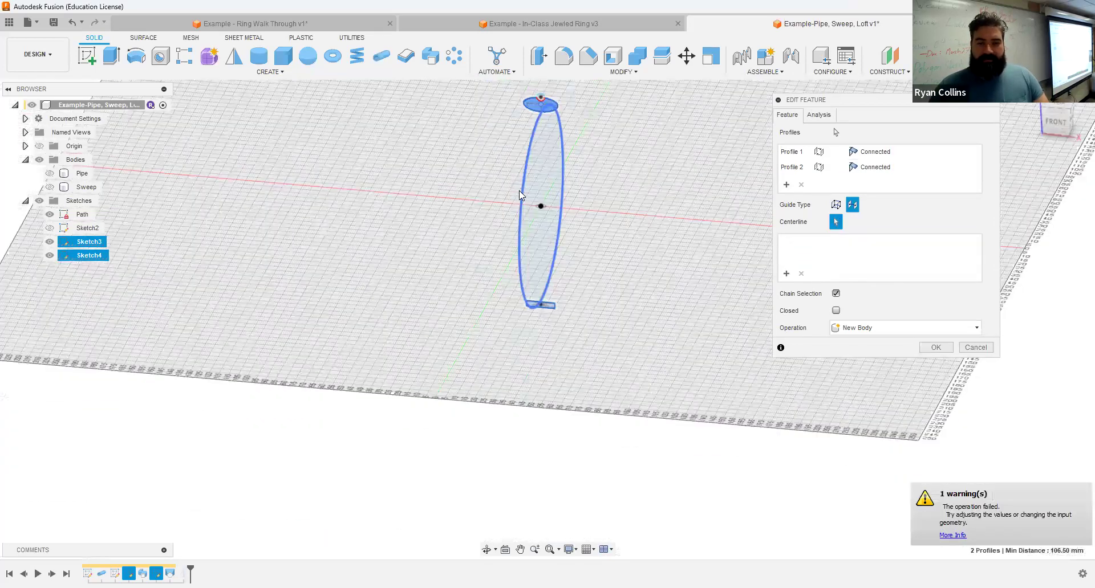
pyautogui.click(519, 190)
pyautogui.keyDown('shift'); pyautogui.moveTo(519, 191); pyautogui.dragTo(645, 229, button='middle'); pyautogui.keyUp('shift')
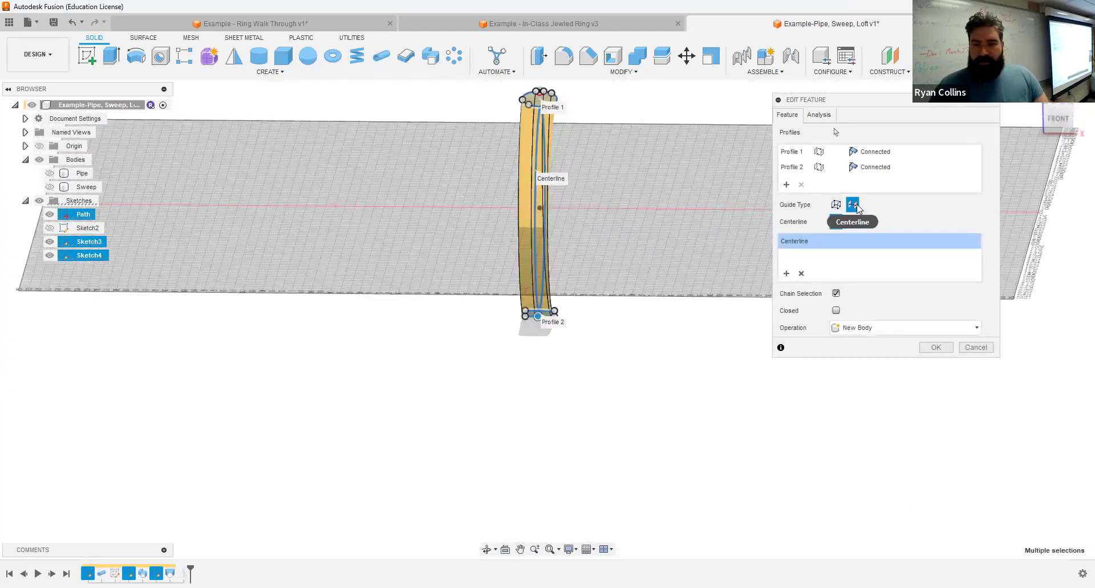
# Try Rails as the loft's guide type, return to Centerline, and accept the edit with chain selection off
pyautogui.click(835, 205)
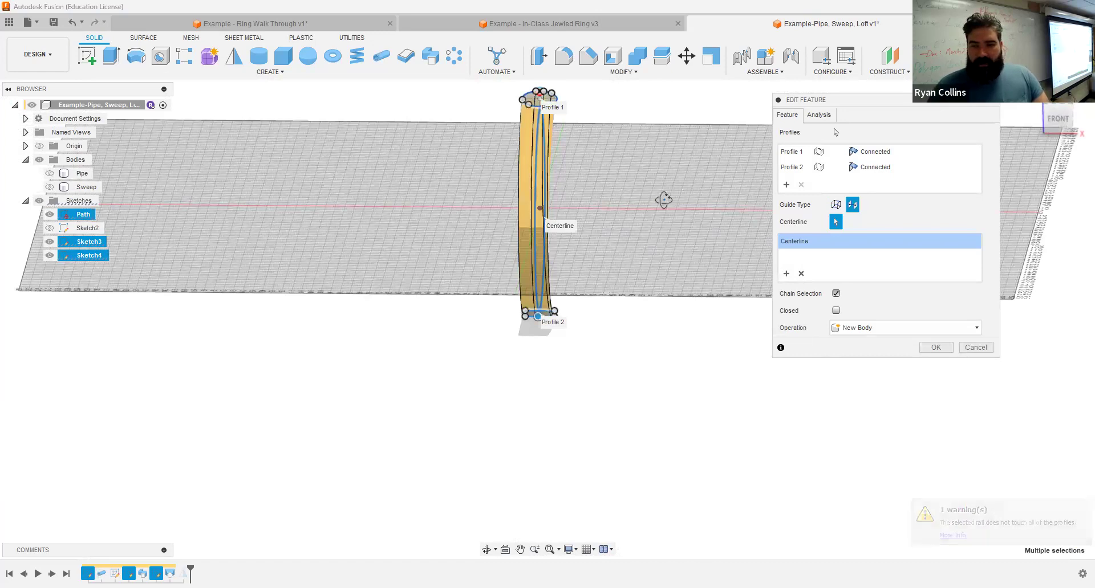
pyautogui.keyDown('shift'); pyautogui.moveTo(662, 200); pyautogui.dragTo(668, 218, button='middle'); pyautogui.keyUp('shift')
pyautogui.scroll(2, 675, 262)
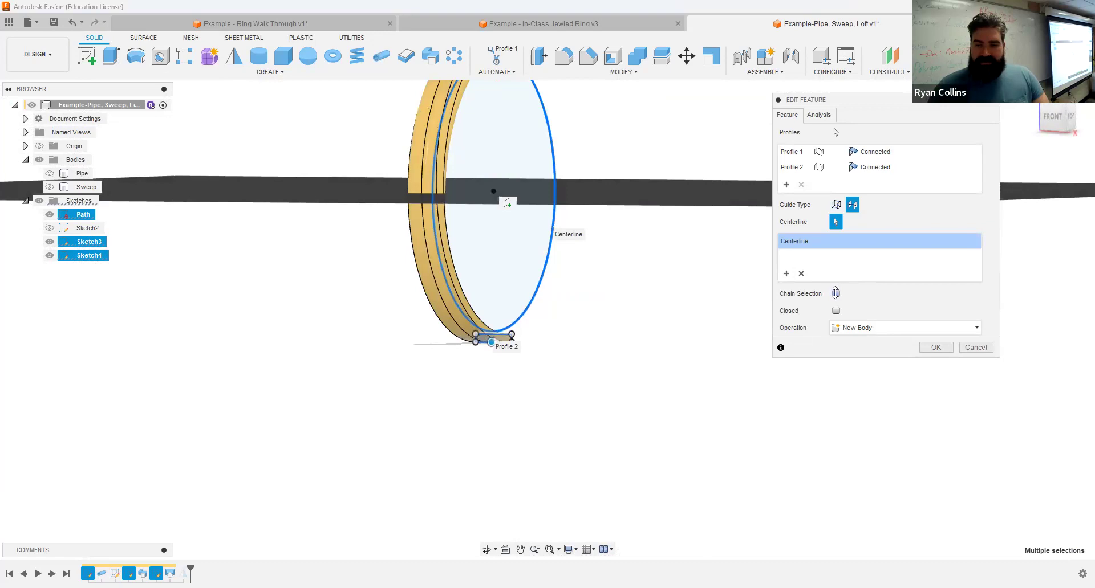
pyautogui.keyDown('shift'); pyautogui.moveTo(650, 234); pyautogui.dragTo(665, 254, button='middle'); pyautogui.keyUp('shift')
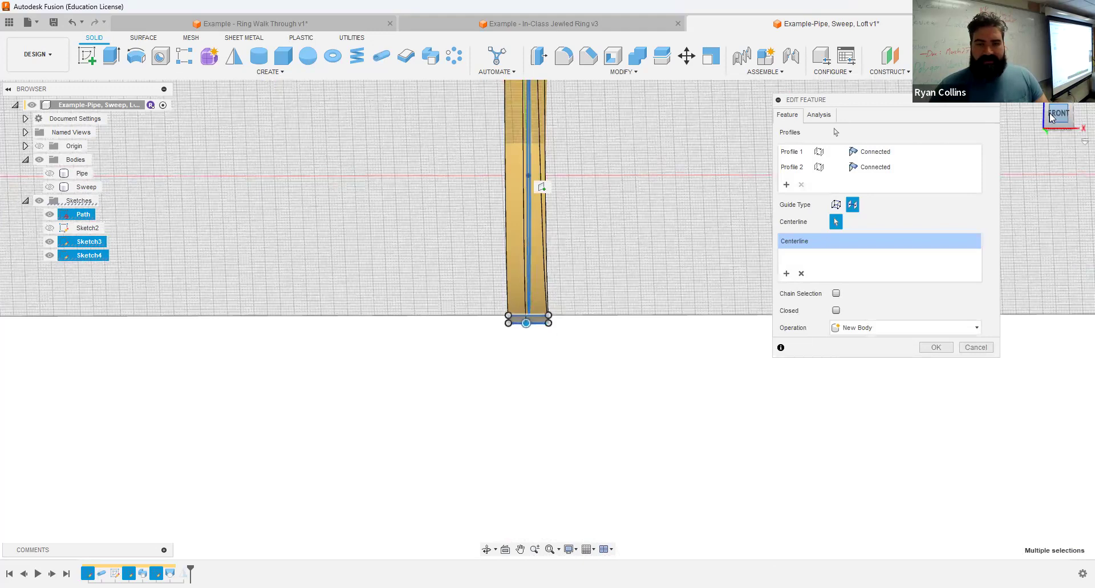
pyautogui.scroll(-3, 589, 200)
pyautogui.moveTo(627, 171); pyautogui.dragTo(649, 252, button='middle')
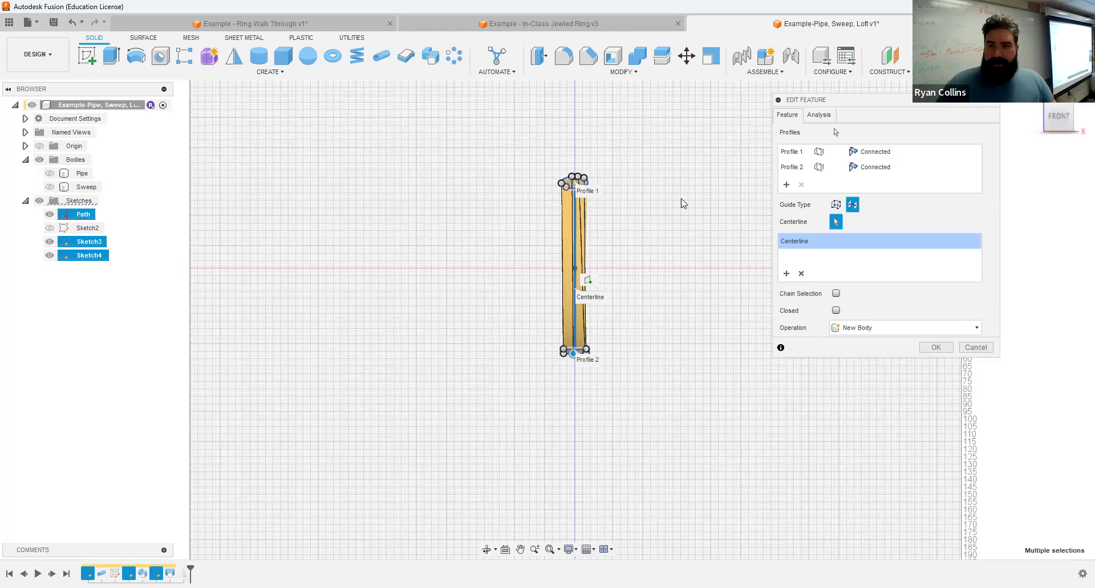
pyautogui.click(938, 350)
# Show the Loft 2 body again and view the complete ring
pyautogui.keyDown('shift'); pyautogui.moveTo(770, 264); pyautogui.dragTo(687, 274, button='middle'); pyautogui.keyUp('shift')
pyautogui.click(49, 214)
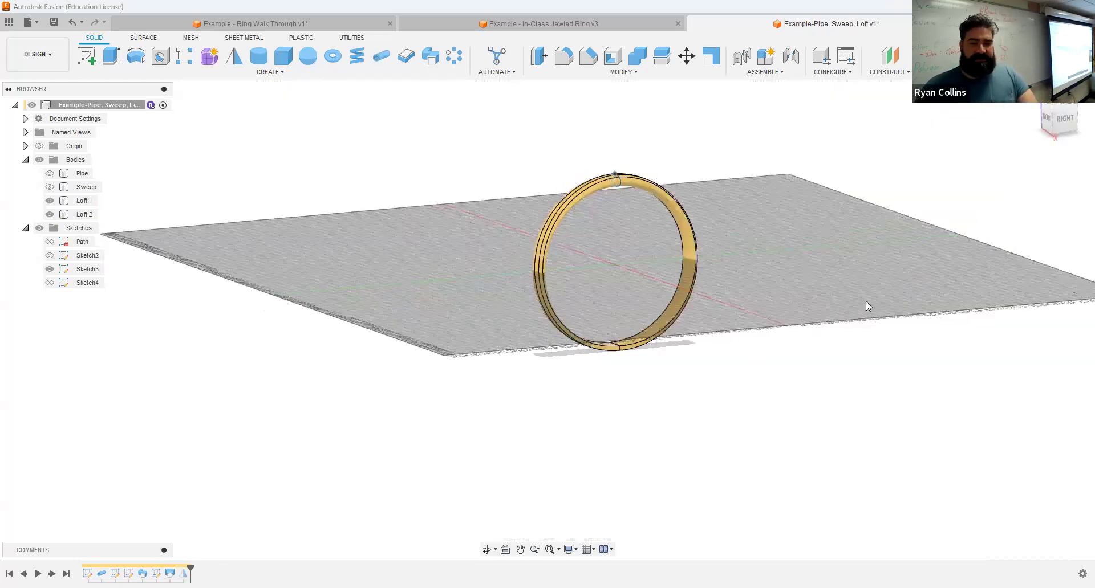
pyautogui.click(1033, 91)
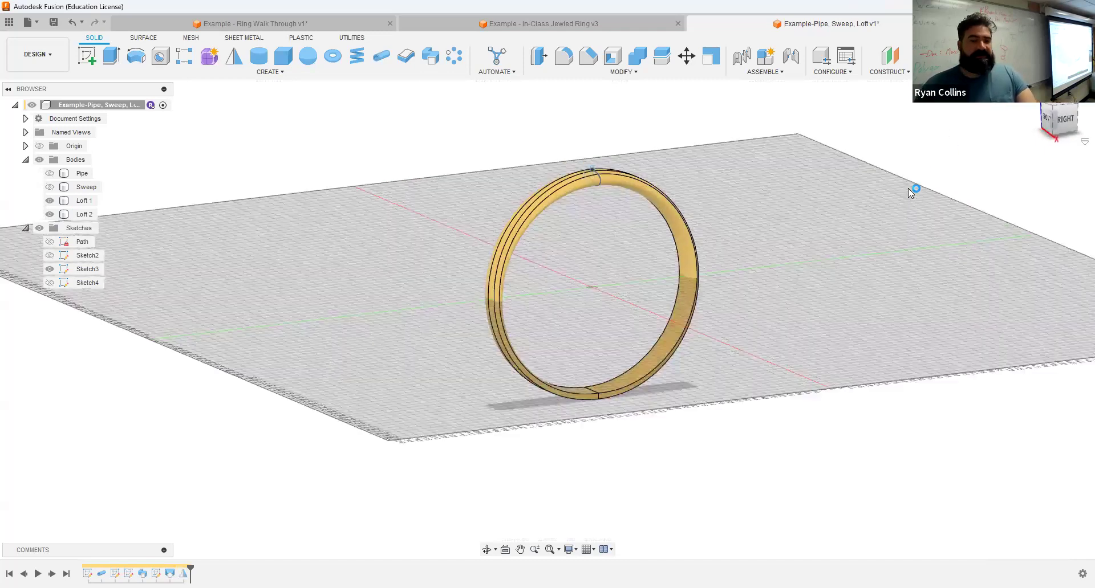